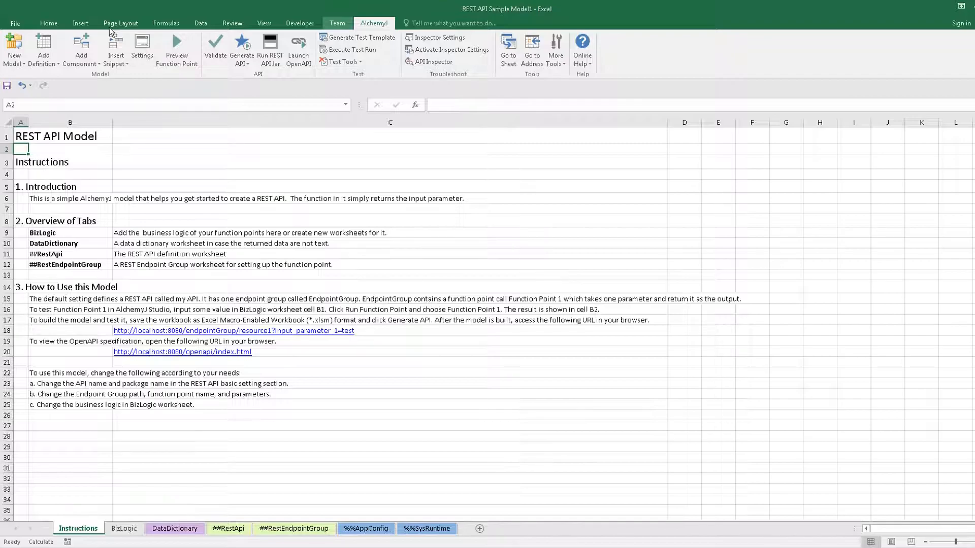
- Add an External Resources sheet and enable the 'primary' LDAP connection by clearing its Disable value
left_click(35, 65)
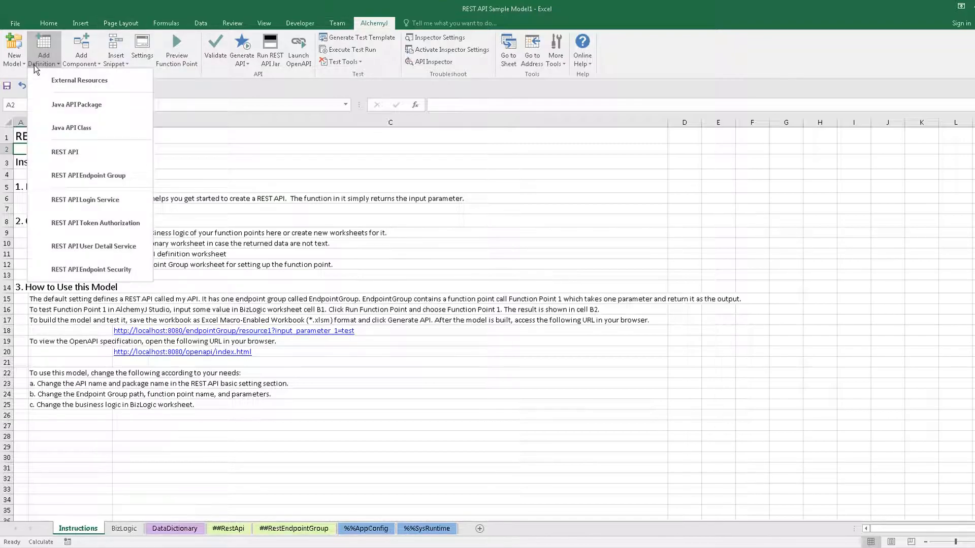
left_click(51, 80)
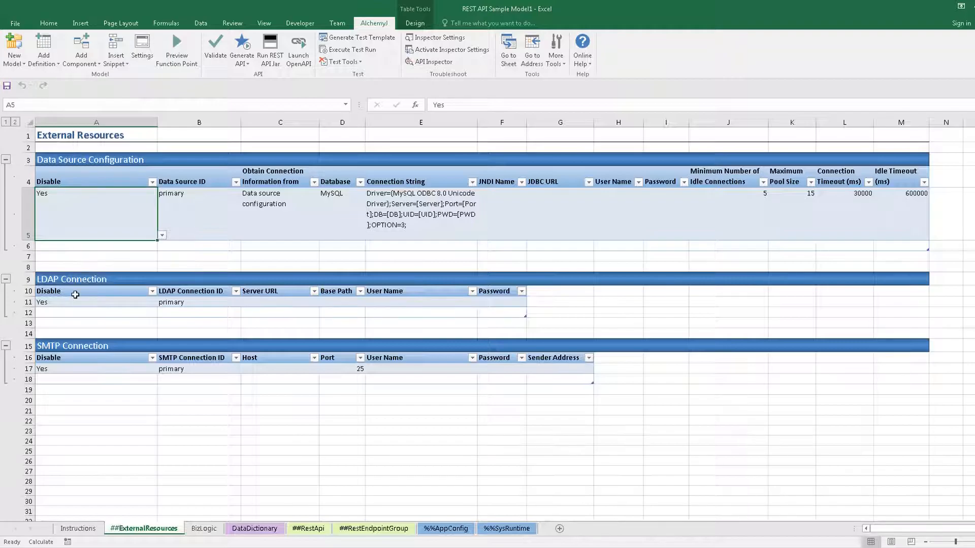
left_click(127, 283)
mouse_move(127, 284)
left_mouse_down()
mouse_move(518, 300)
mouse_move(475, 310)
left_mouse_up()
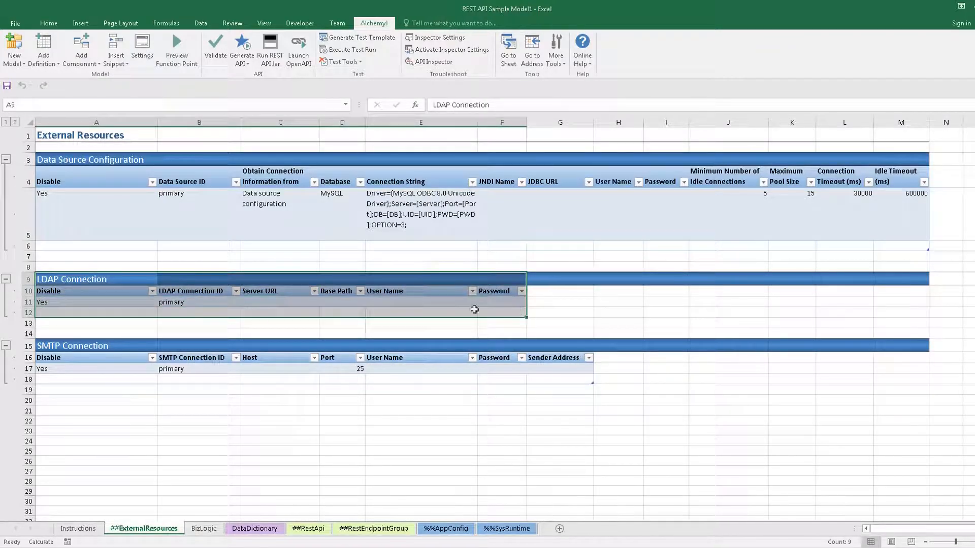
left_click(116, 302)
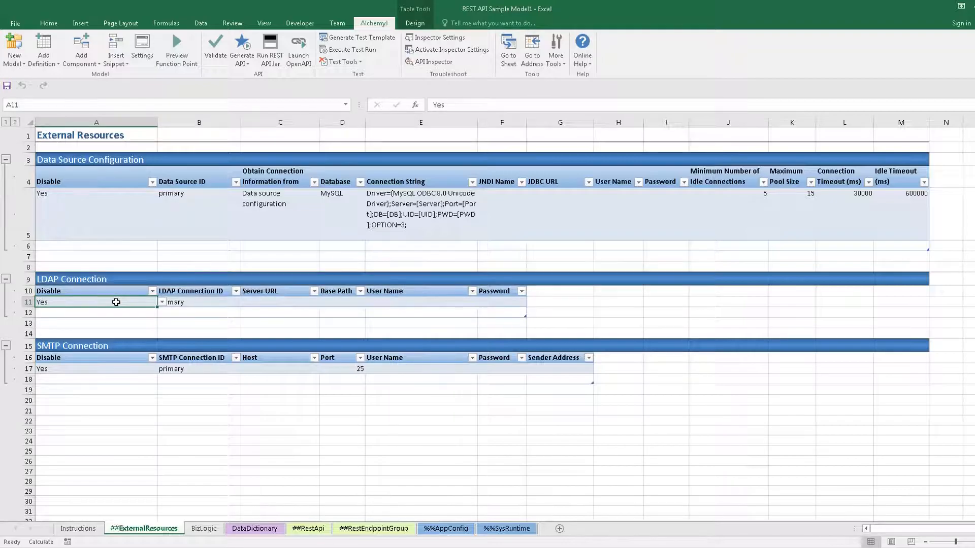
key("Delete")
left_click(234, 303)
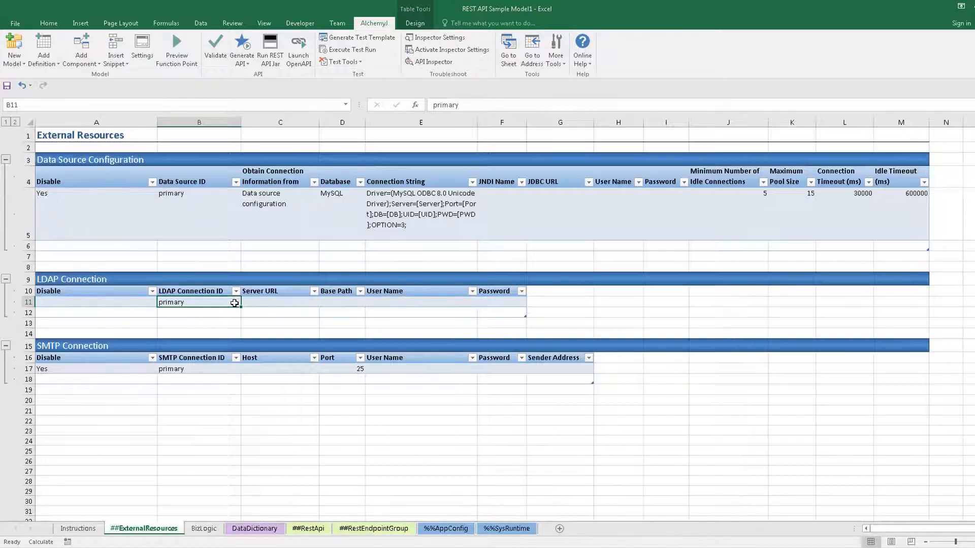
- Set the LDAP server URL to ldap://191.2.5.55 and base path to dc=matrix, dc=com
left_click(261, 303)
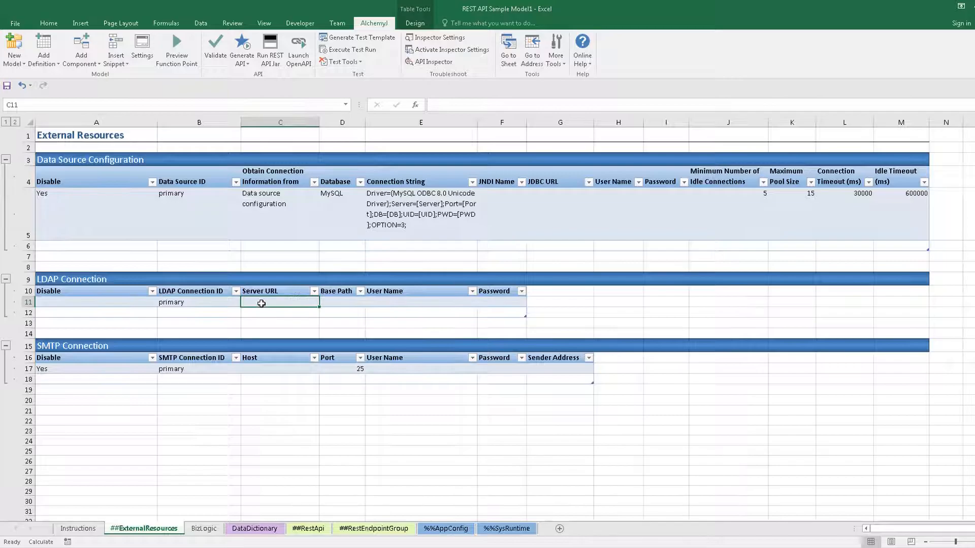
type("ldap")
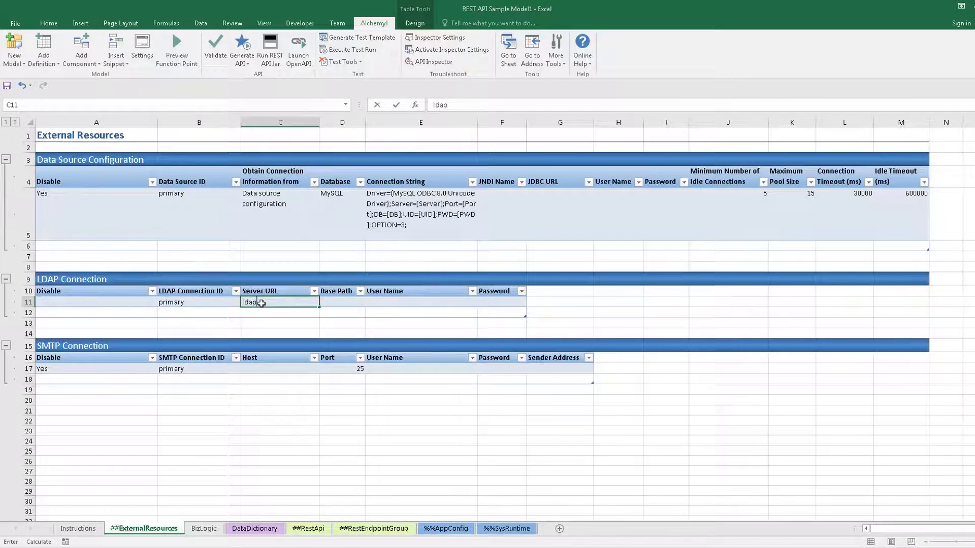
type("://191.2.5.55")
key("ctrl+Return")
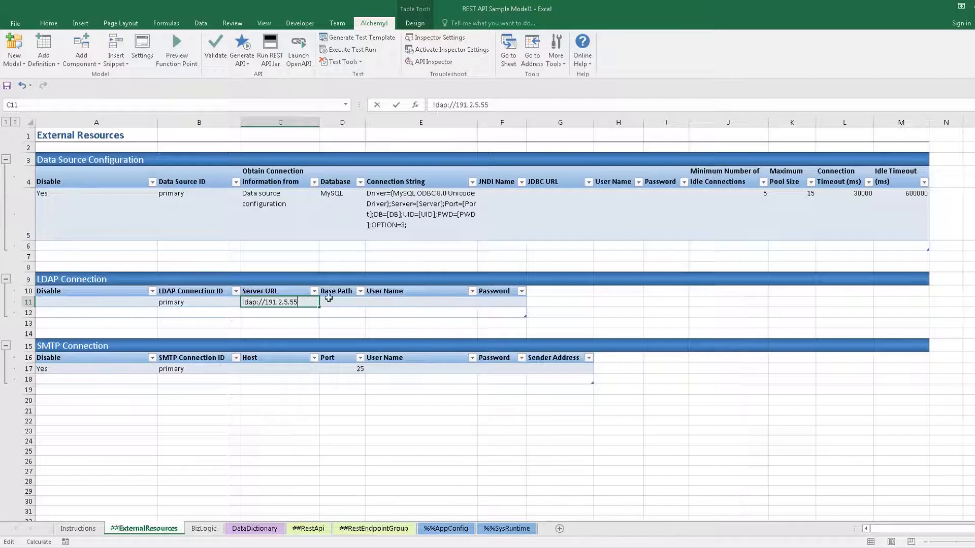
left_click(342, 300)
type("dc=matrix, dc=com")
key("Return")
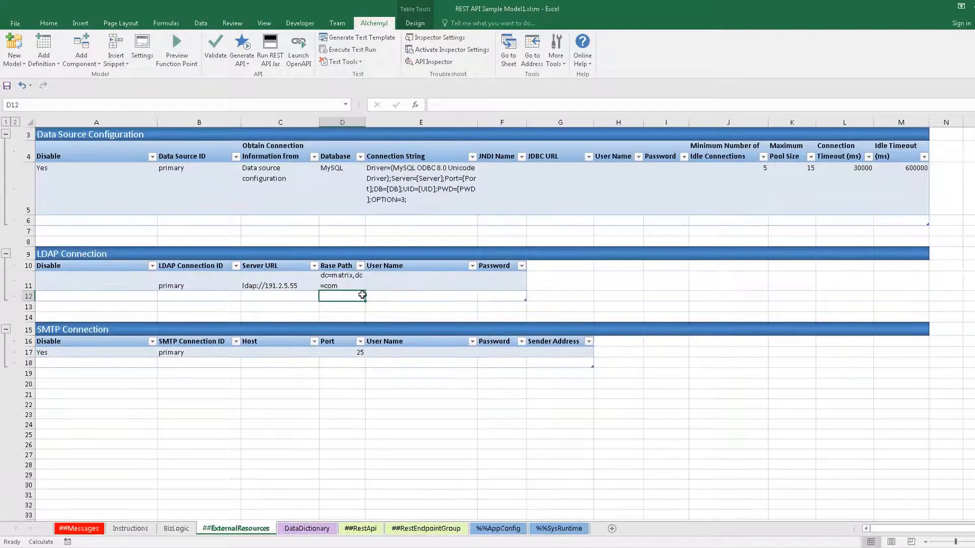
- Enter the LDAP account's user name and password to complete the connection row
left_click(383, 279)
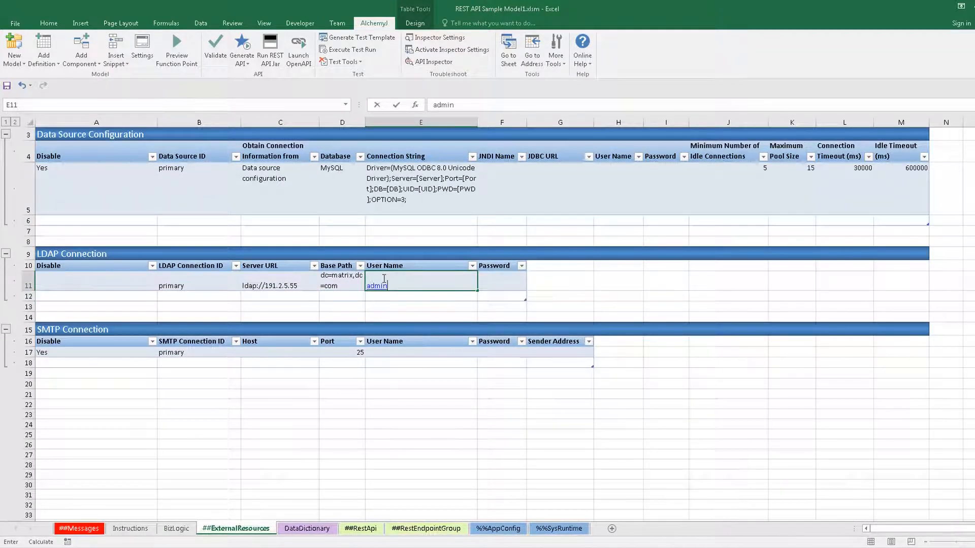
key("Tab")
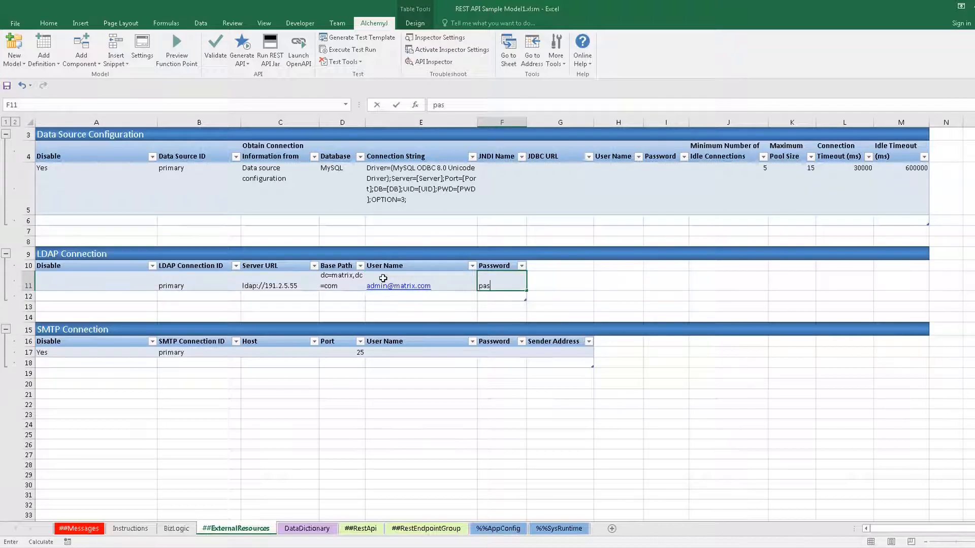
key("ctrl+Return")
key("Return")
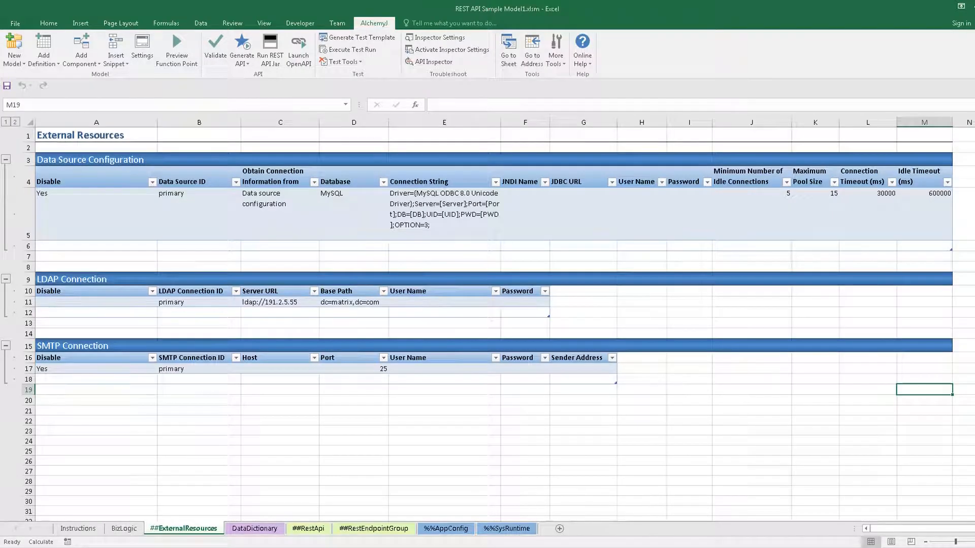
- Add a REST API Login Service sheet with login enabled and LDAP as the authentication source
left_click(44, 64)
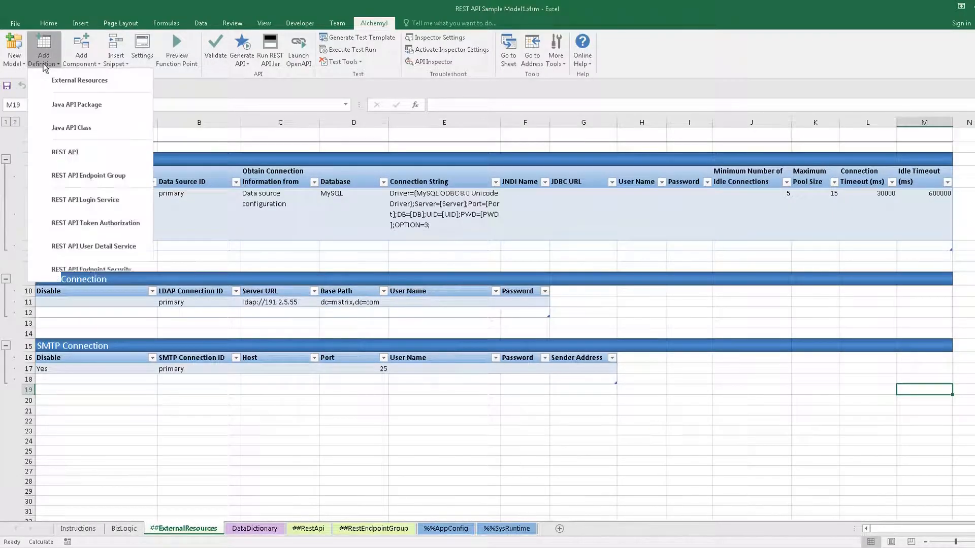
left_click(76, 200)
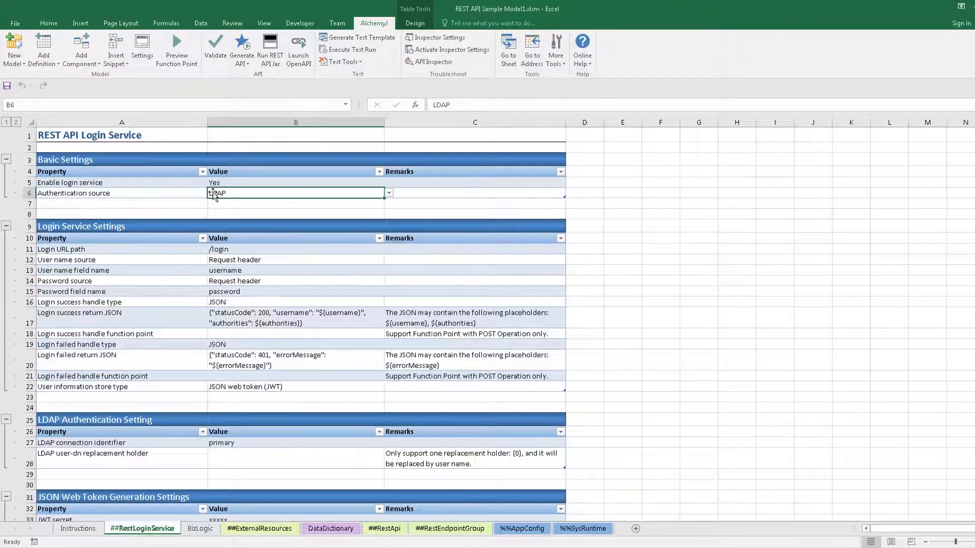
left_click(229, 178)
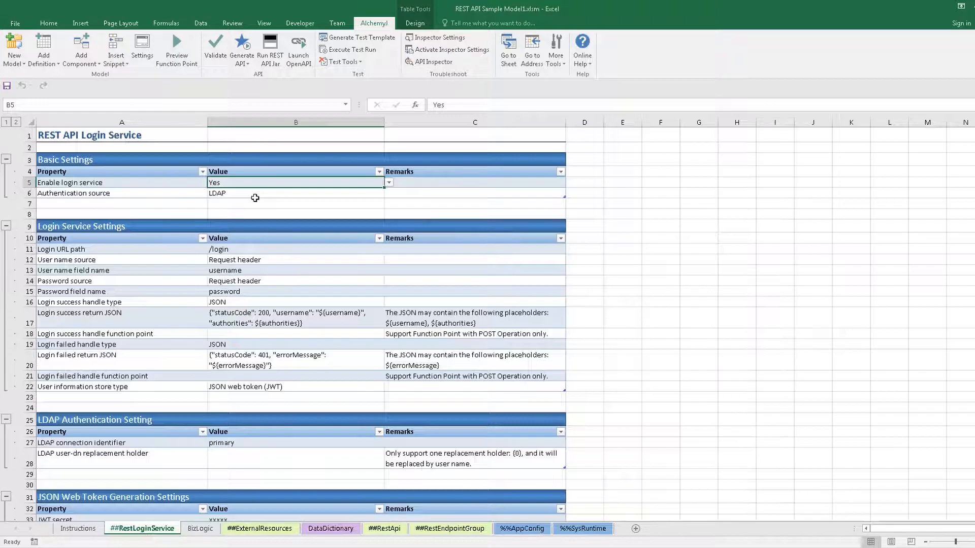
left_click(248, 194)
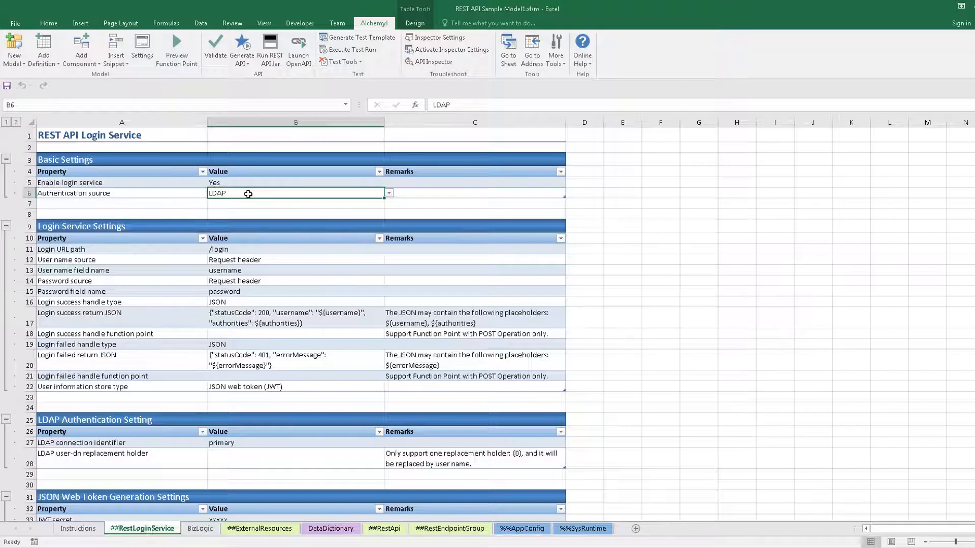
left_click(248, 225)
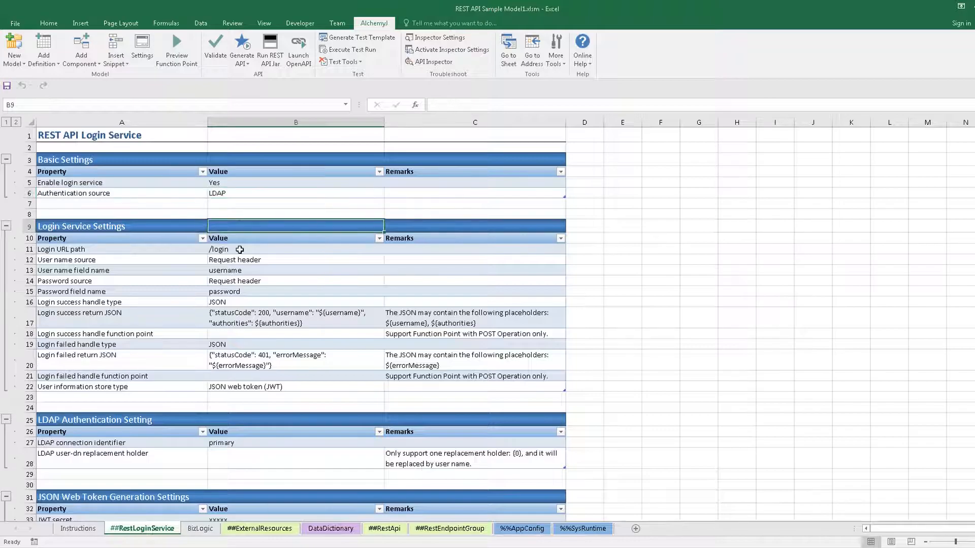
left_click_drag(125, 227, 473, 396)
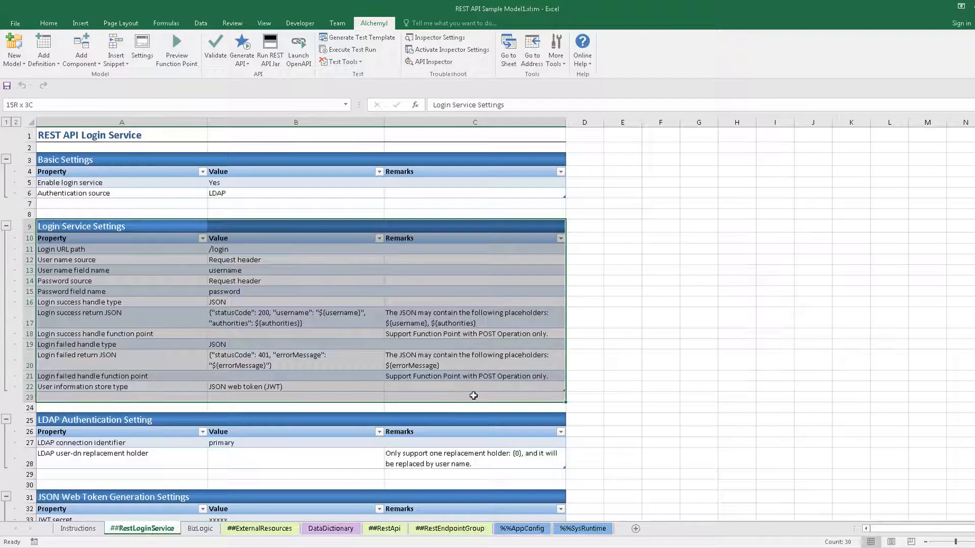
left_click_drag(473, 395, 473, 395)
left_click(315, 247)
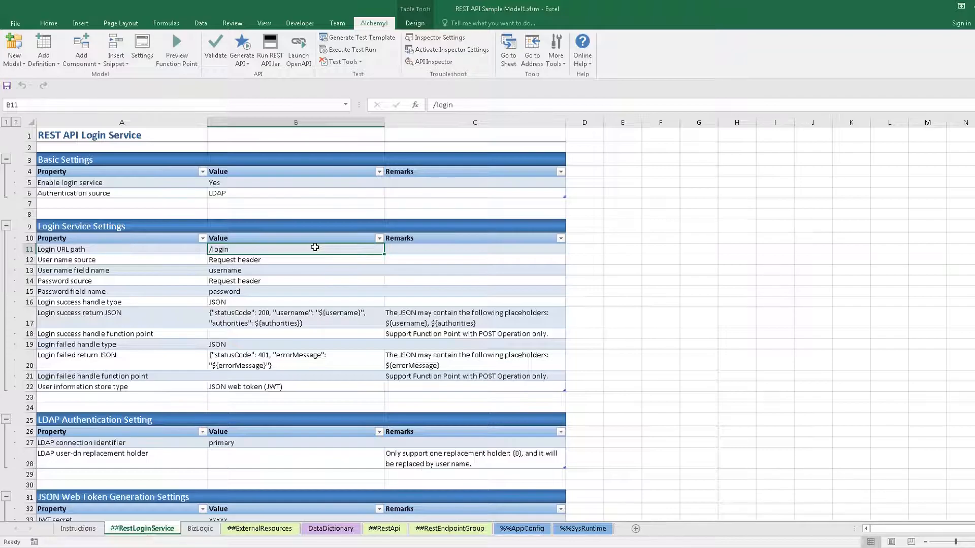
left_click(267, 302)
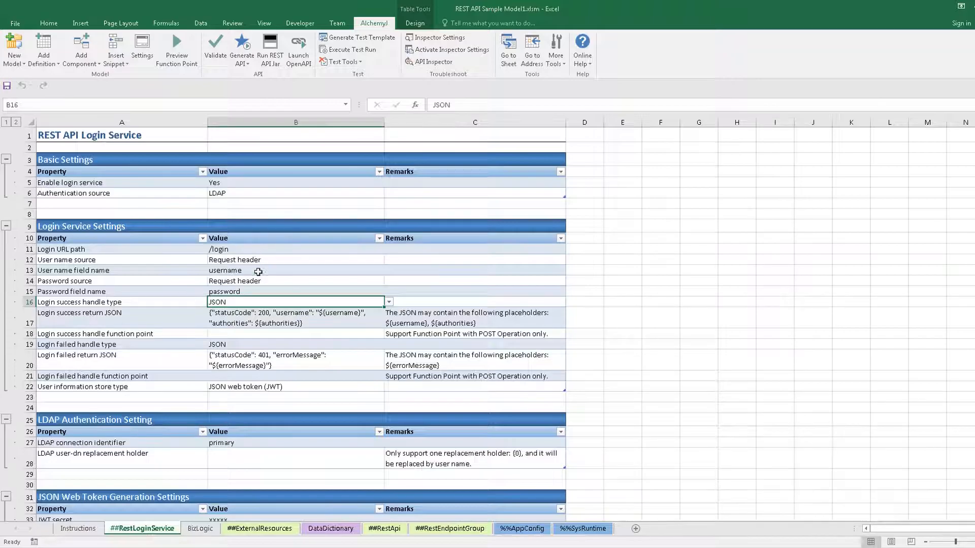
left_click(255, 321)
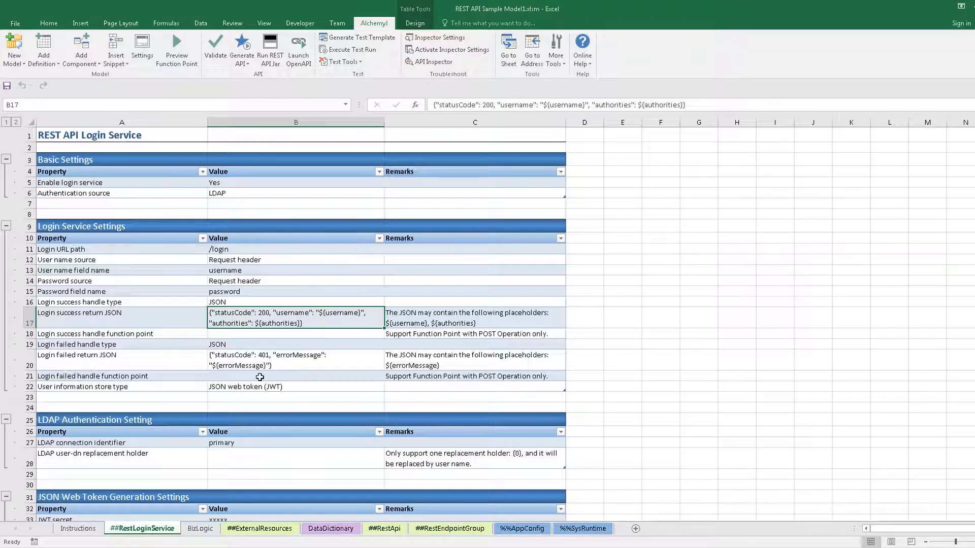
left_click(253, 335)
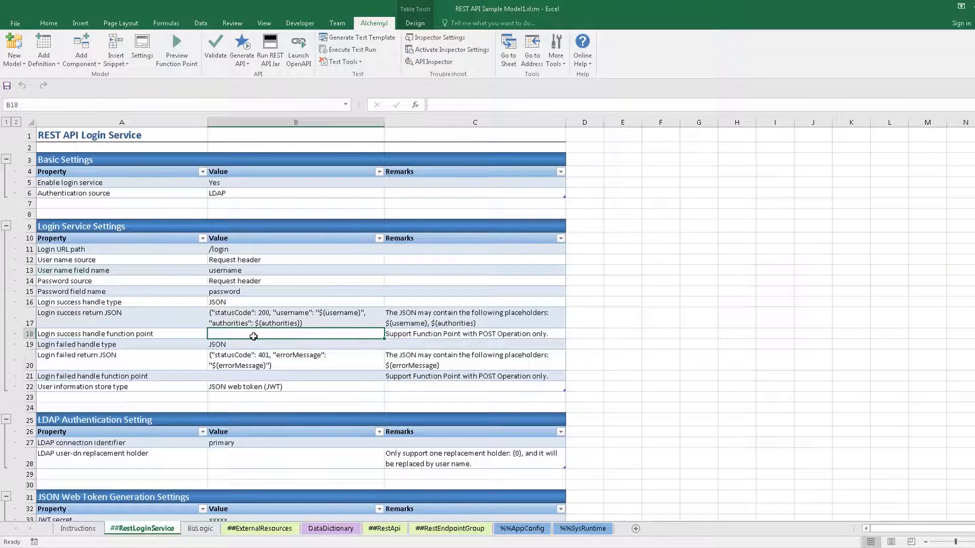
left_click(246, 375)
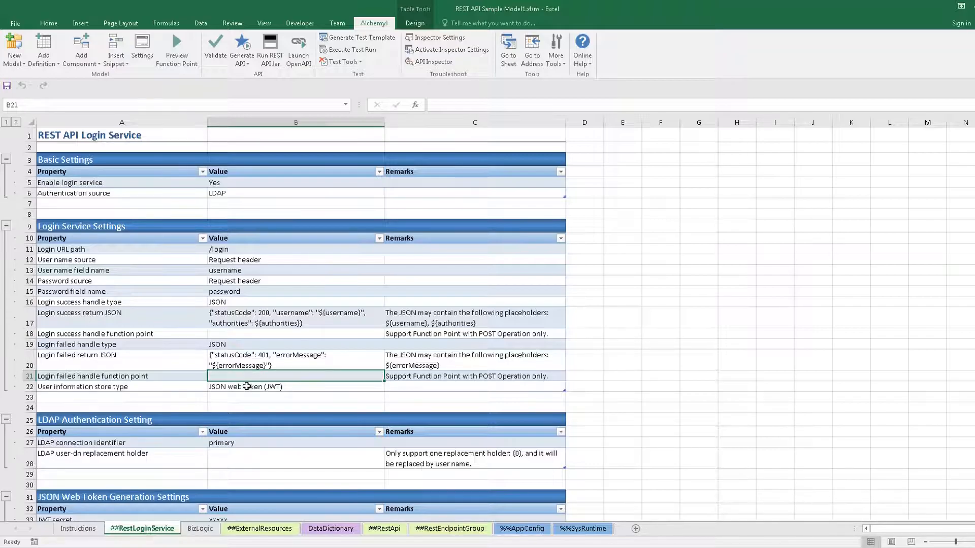
left_click(247, 387)
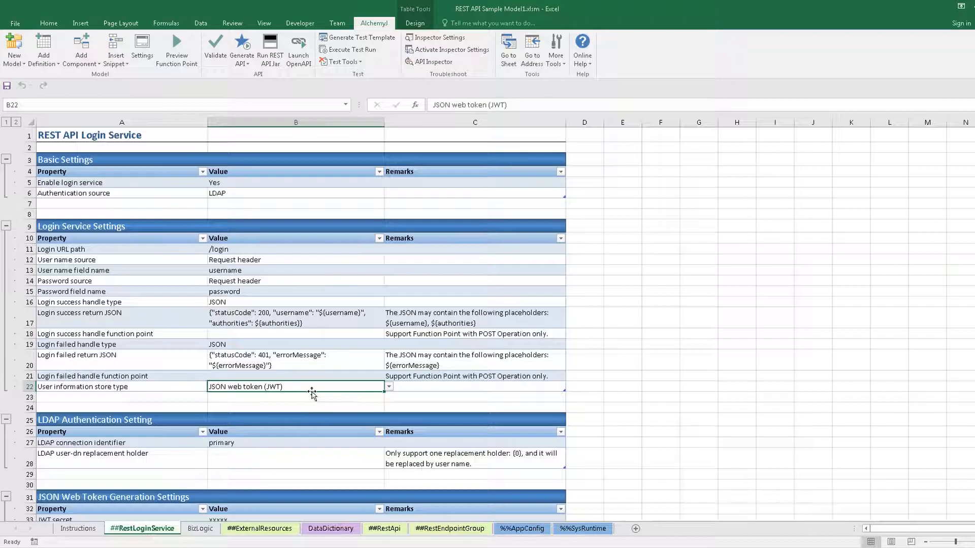
left_click(389, 389)
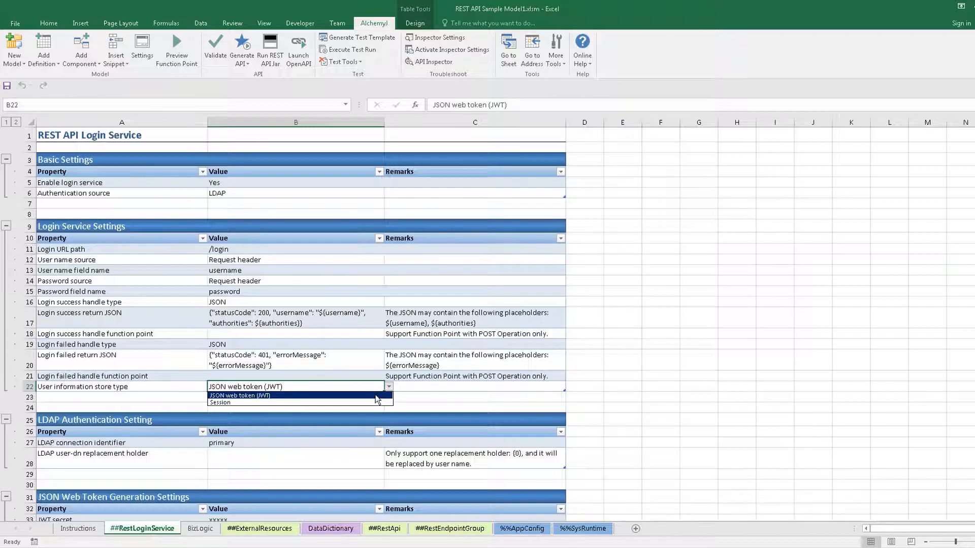
left_click(376, 395)
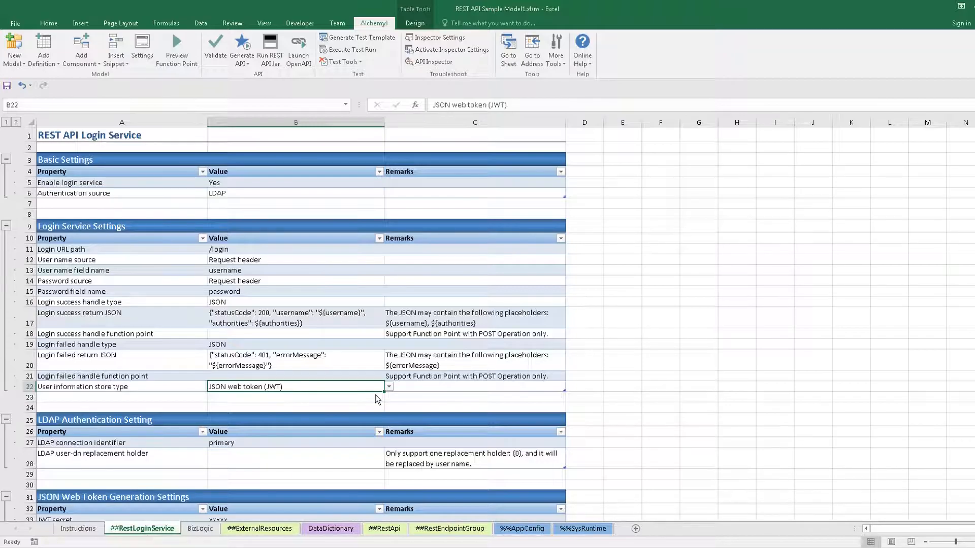
scroll(376, 395, "down", 3)
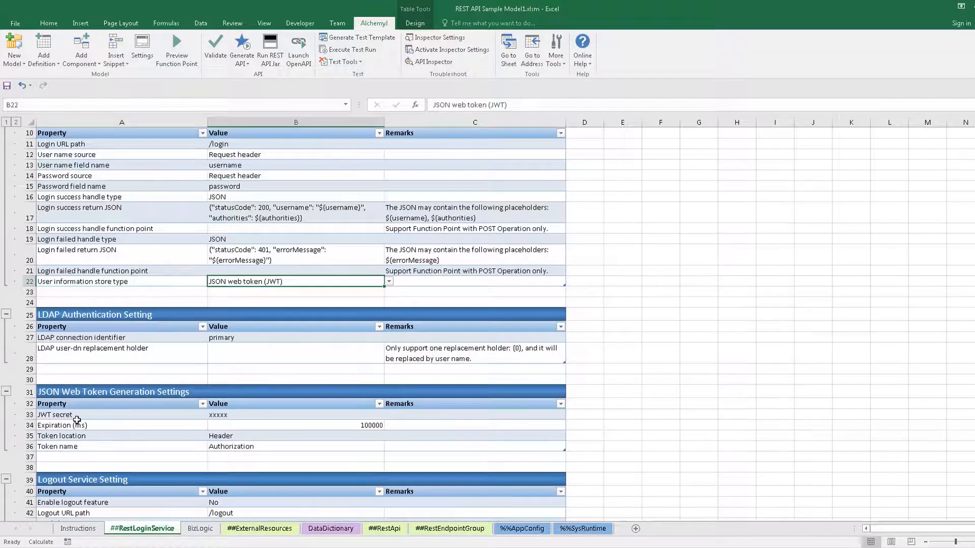
left_click_drag(66, 412, 444, 446)
left_click(429, 424)
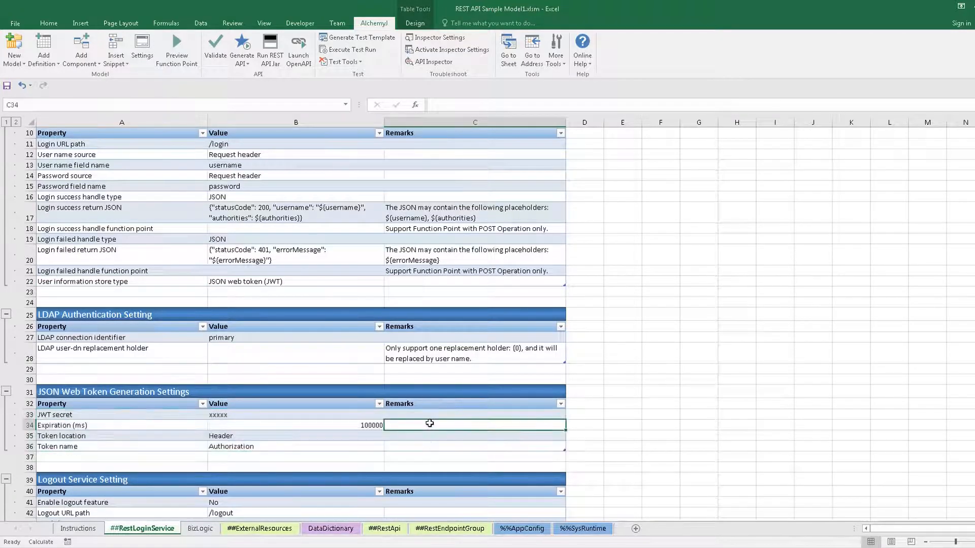
scroll(429, 424, "up", 2)
scroll(430, 424, "up", 1)
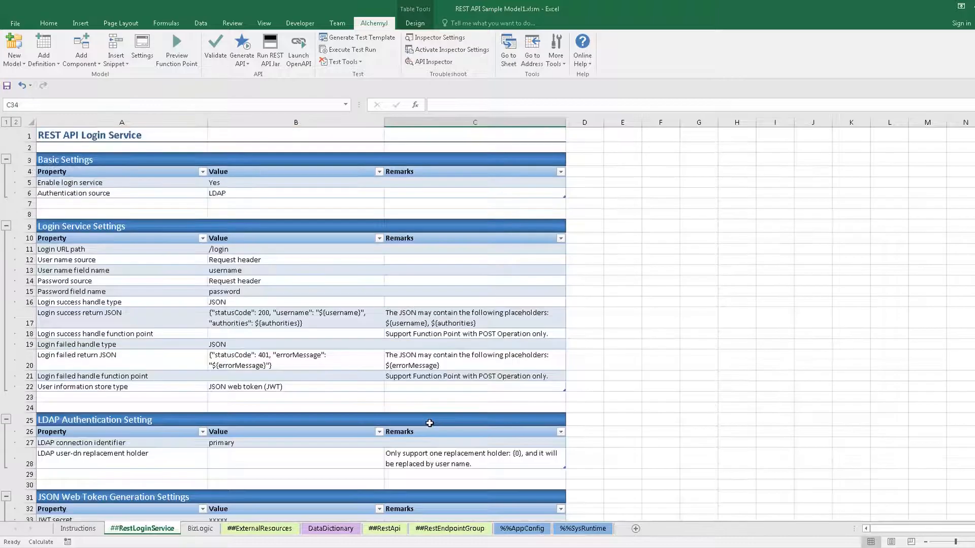
left_click(369, 386)
left_click(386, 388)
left_click(365, 402)
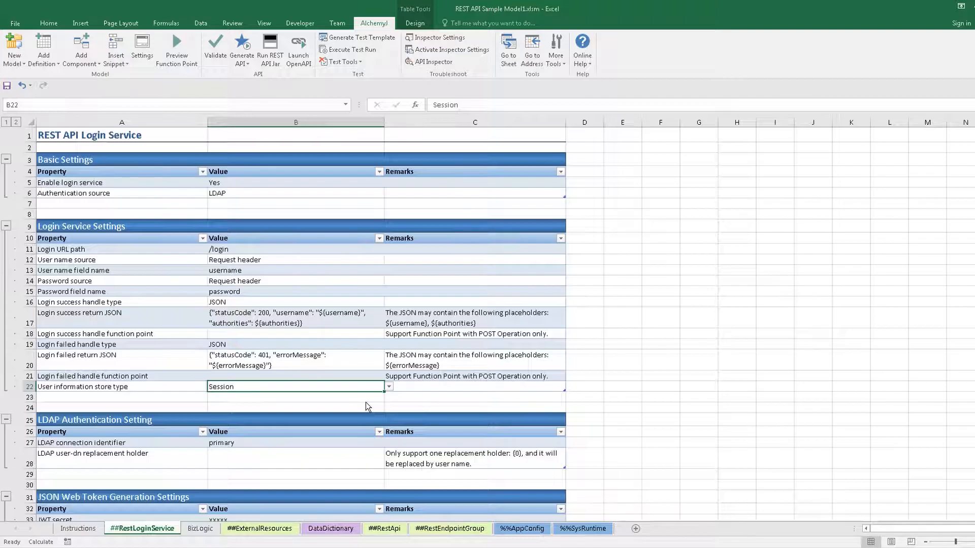
left_click(388, 387)
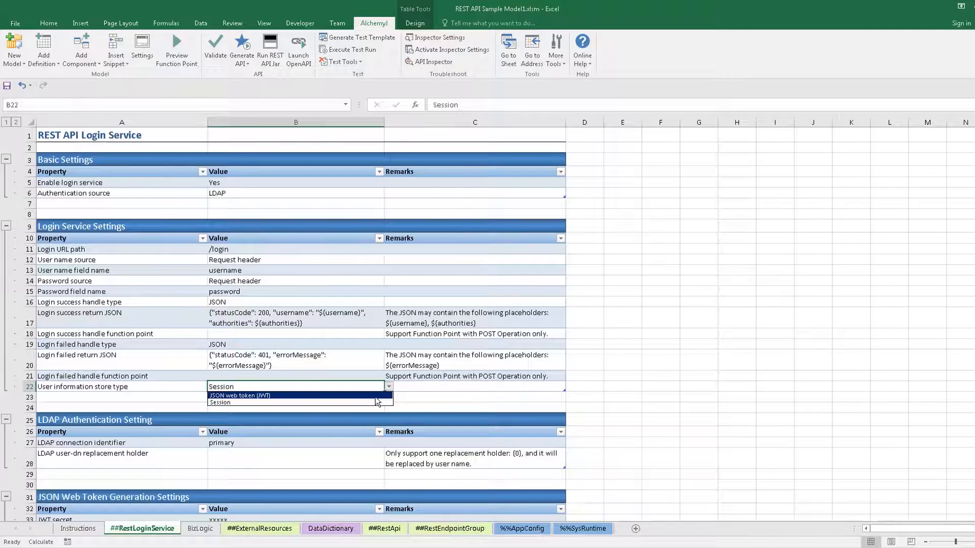
left_click(375, 397)
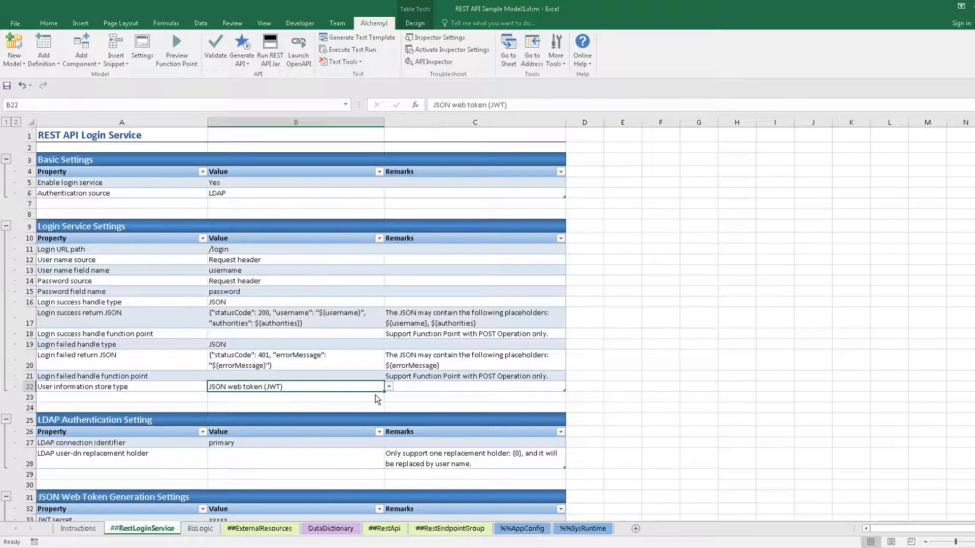
scroll(376, 396, "down", 2)
left_click_drag(145, 350, 446, 398)
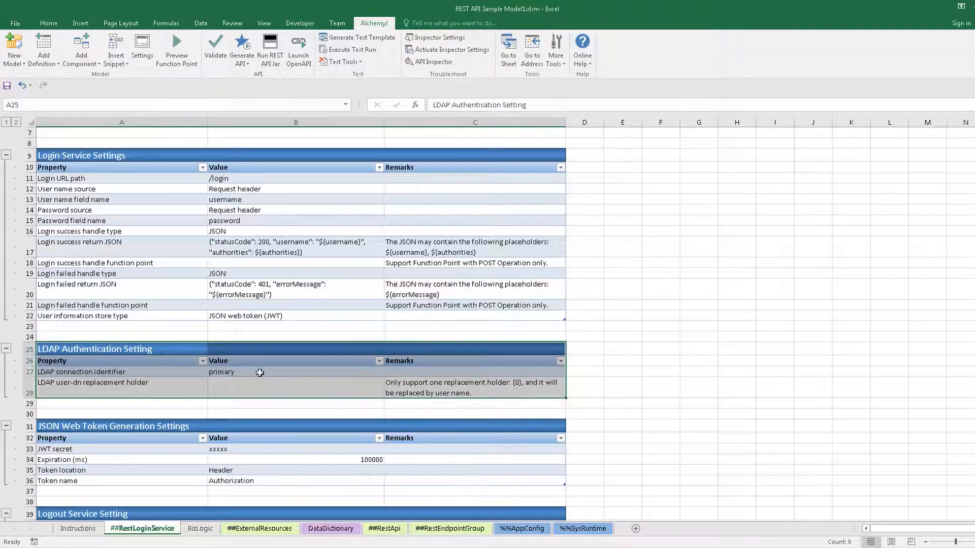
left_click(238, 373)
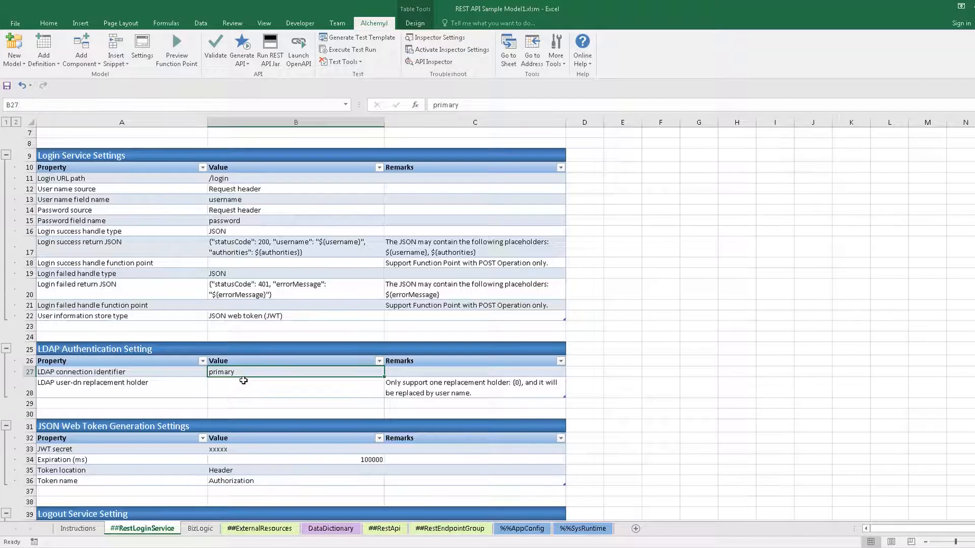
left_click(243, 380)
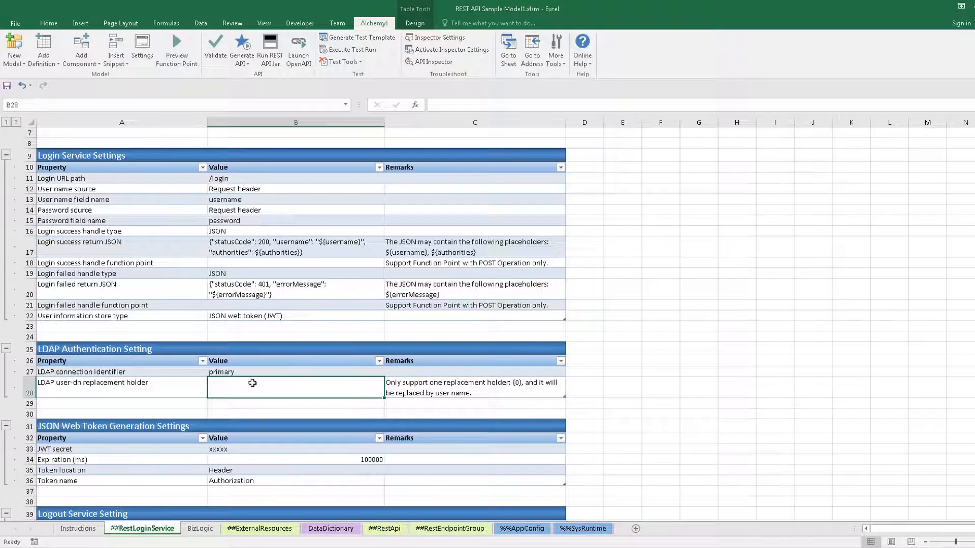
type("{0}@matr")
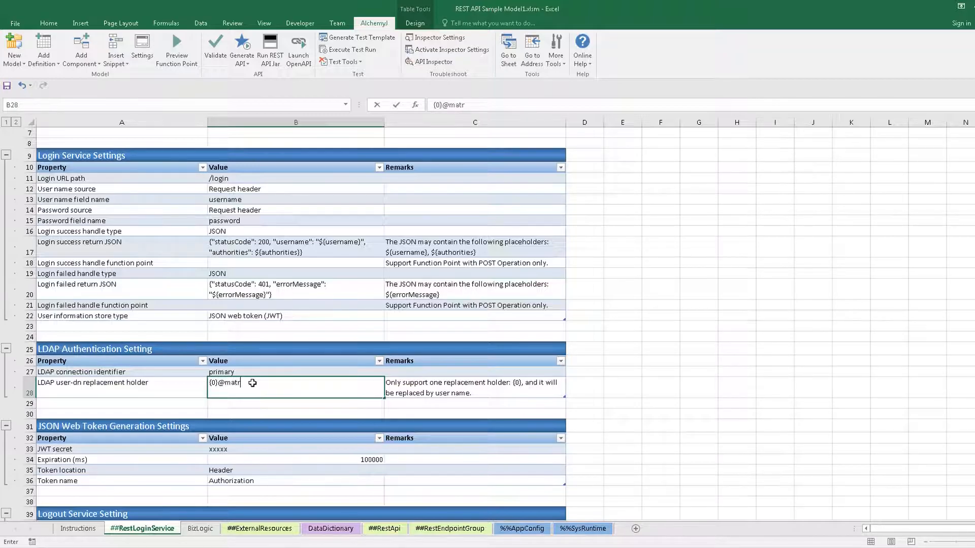
type("ix.com")
key("Return")
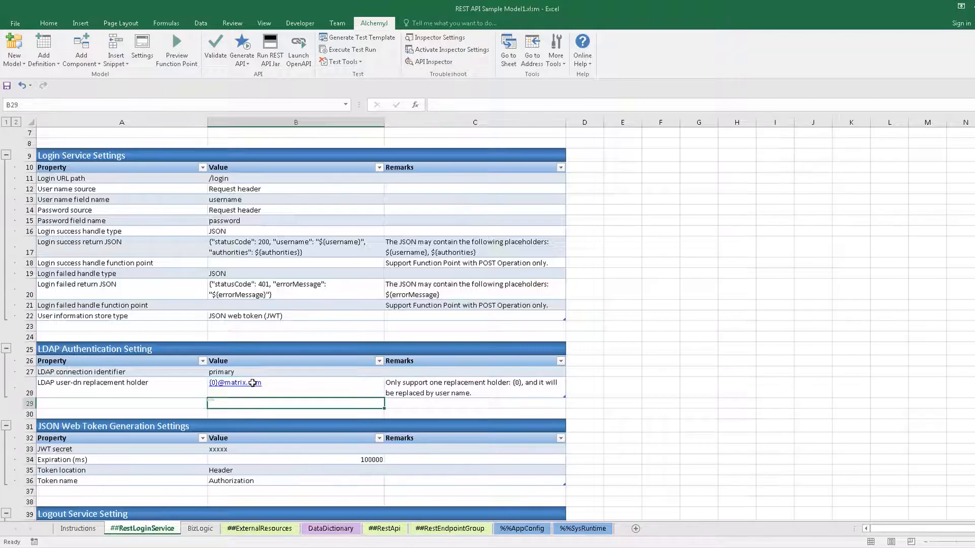
left_click(267, 450)
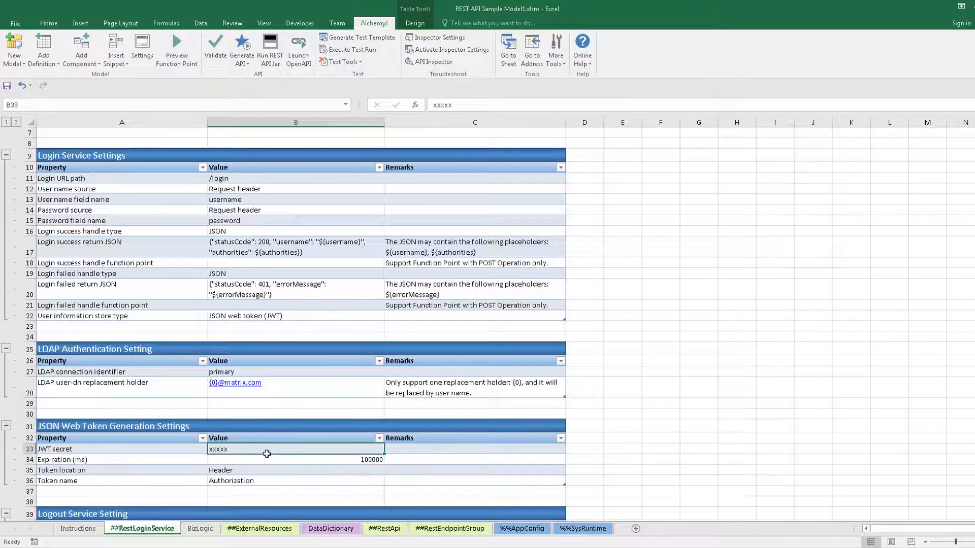
left_click(272, 460)
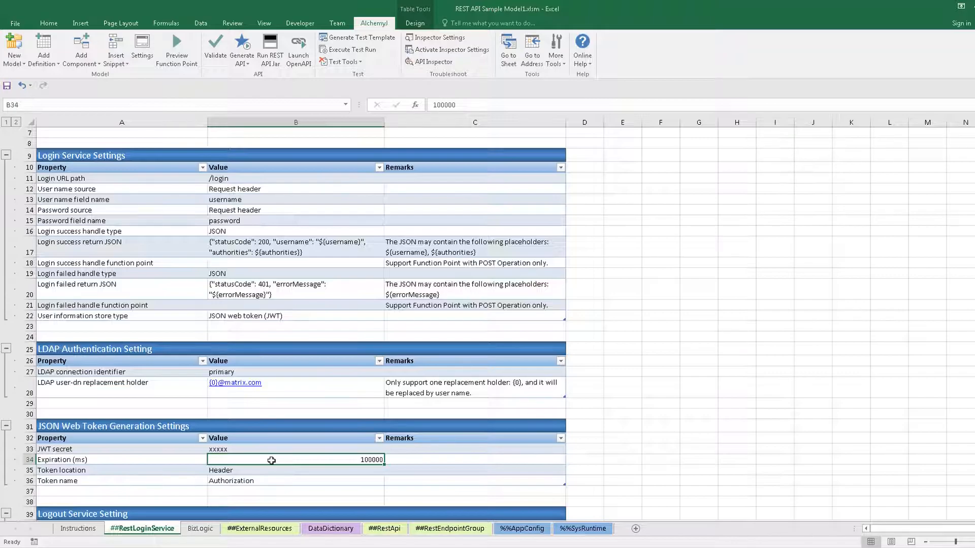
scroll(272, 460, "down", 4)
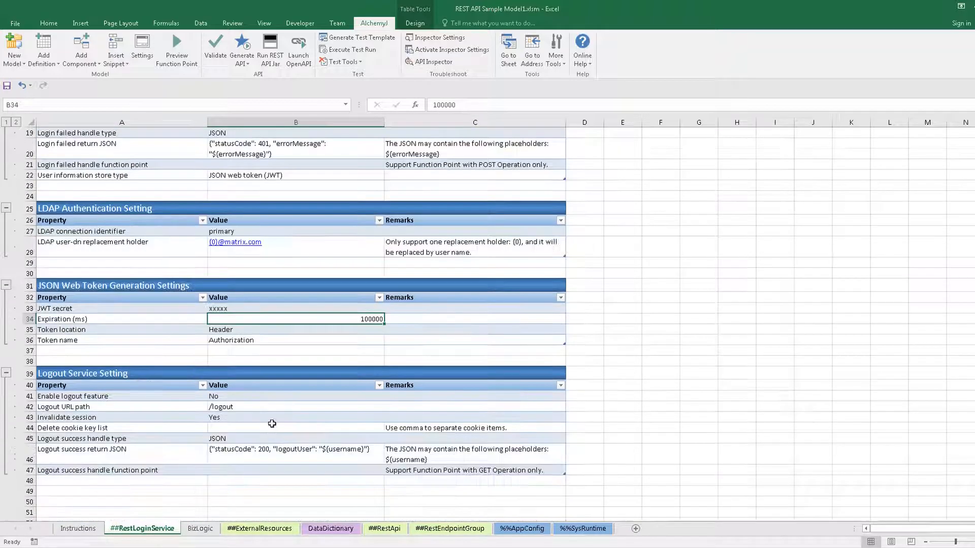
left_click(270, 330)
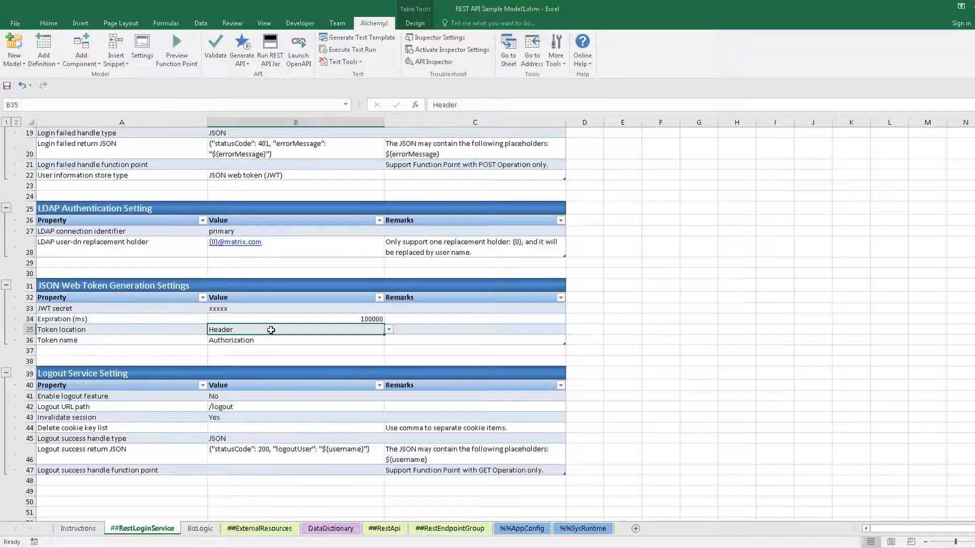
left_click(388, 331)
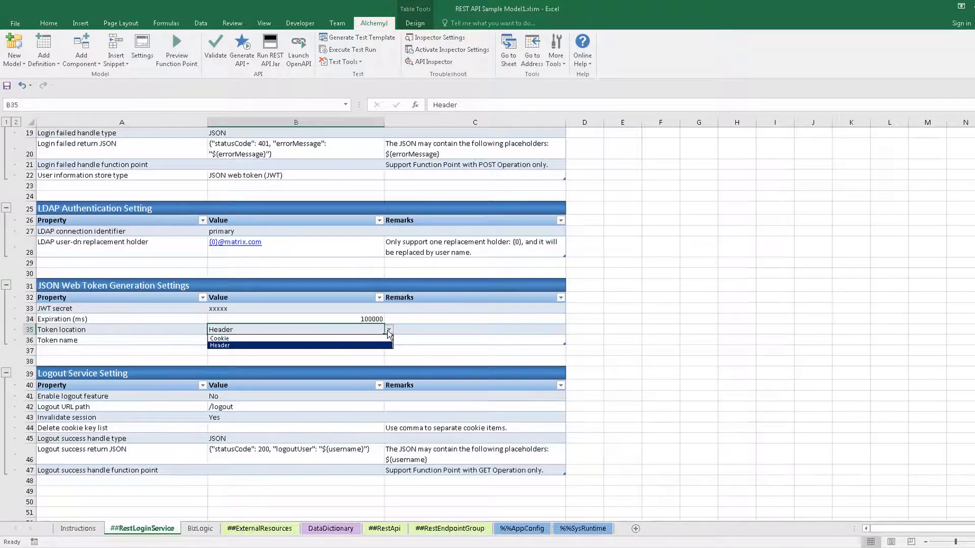
left_click(389, 331)
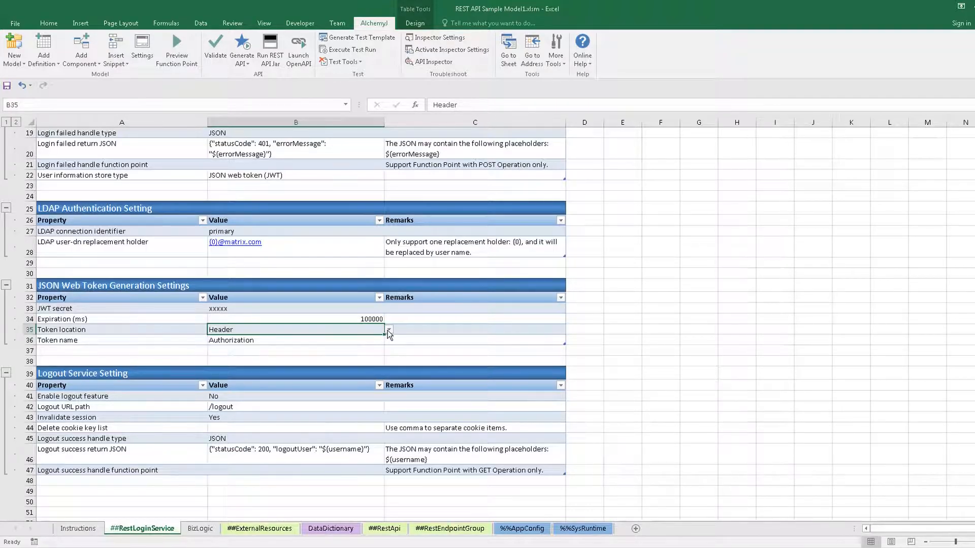
left_click(373, 340)
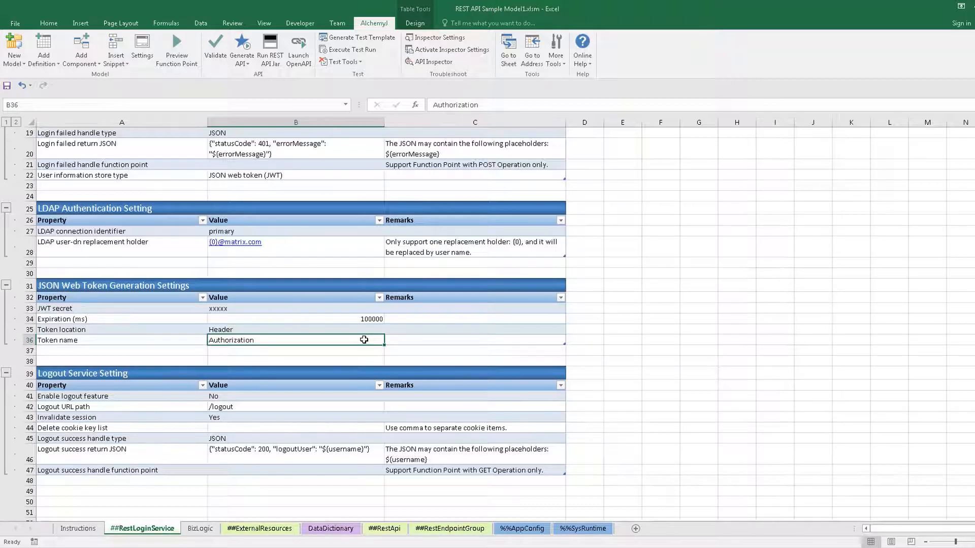
key("ctrl+End")
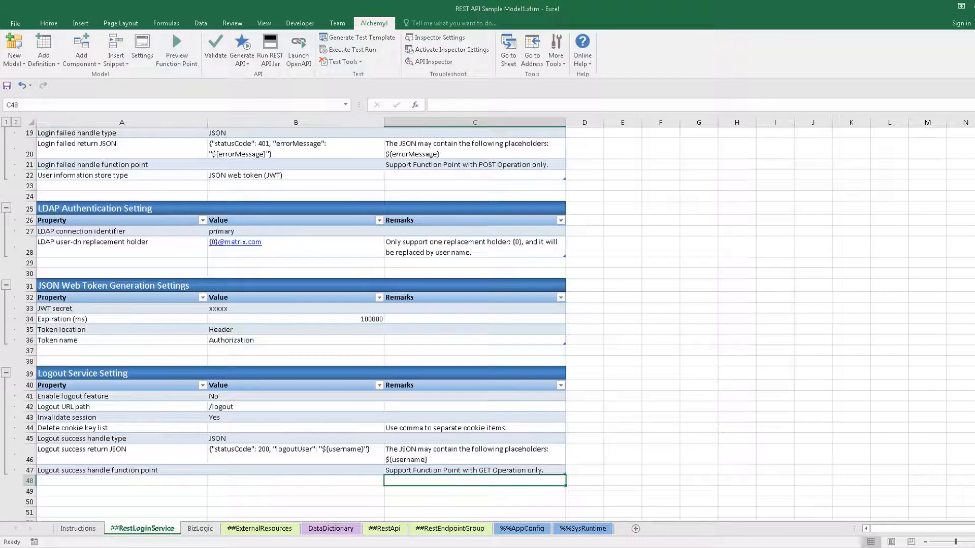
- Add a REST API Token Authorization definition sheet to the workbook
left_click(585, 69)
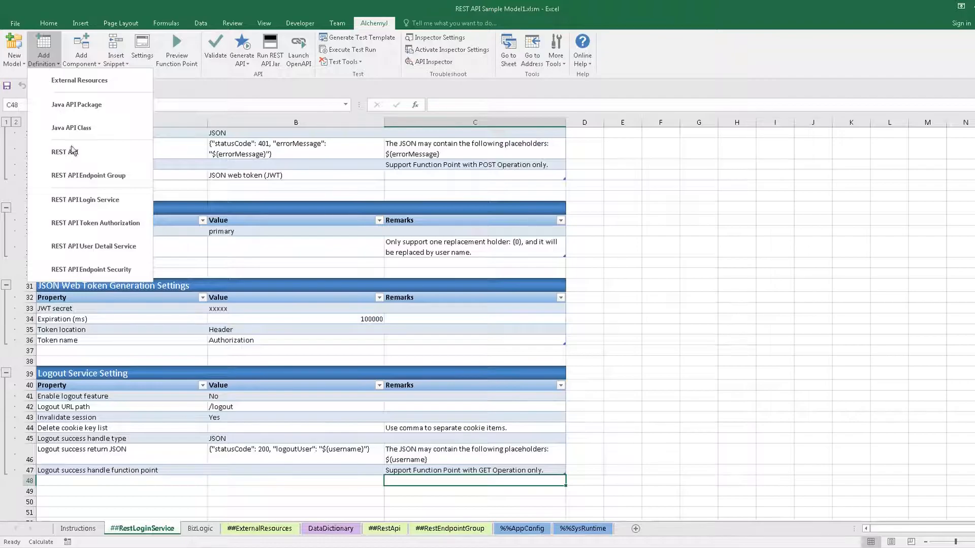
left_click(88, 223)
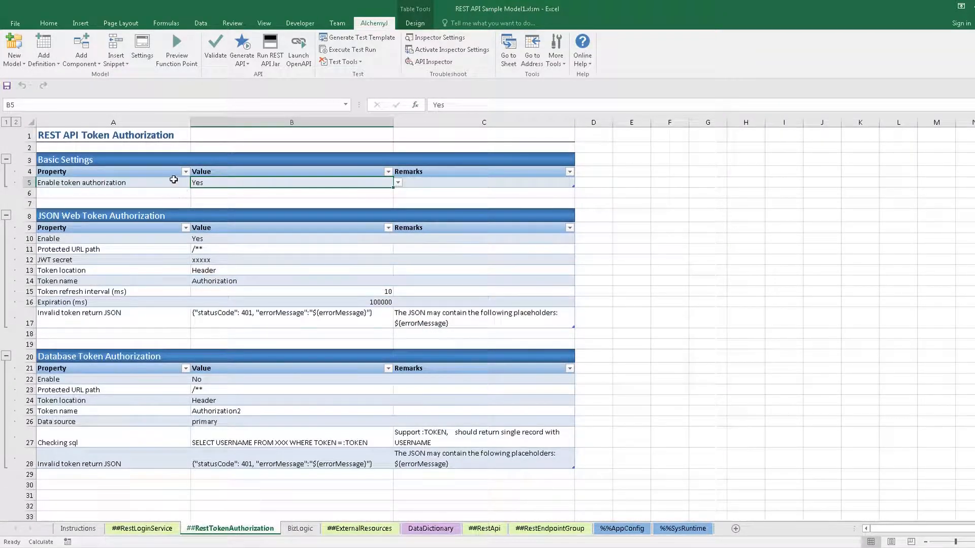
- Review the token authorization, JSON Web Token and Database Token Authorization settings, confirming JWT Enable is Yes
left_click_drag(178, 182, 226, 180)
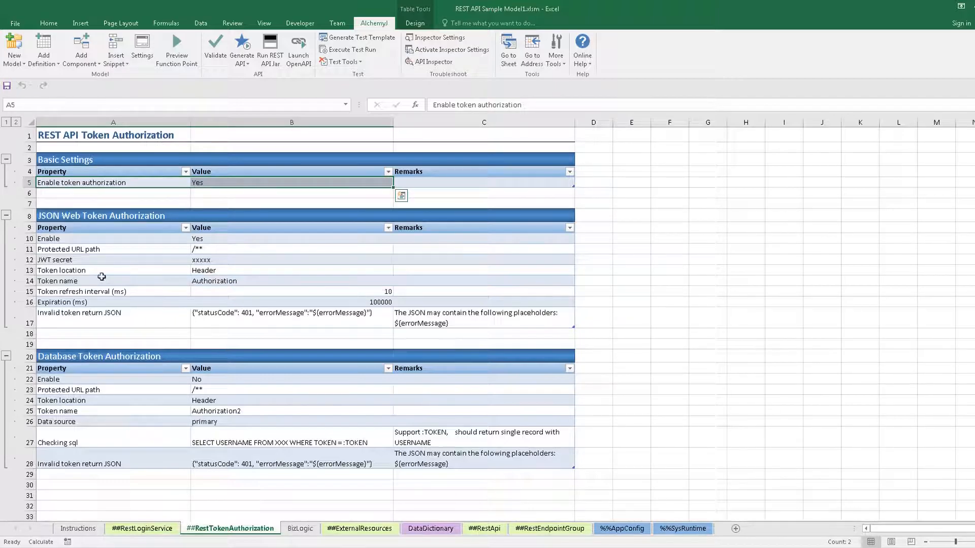
left_click_drag(88, 214, 409, 344)
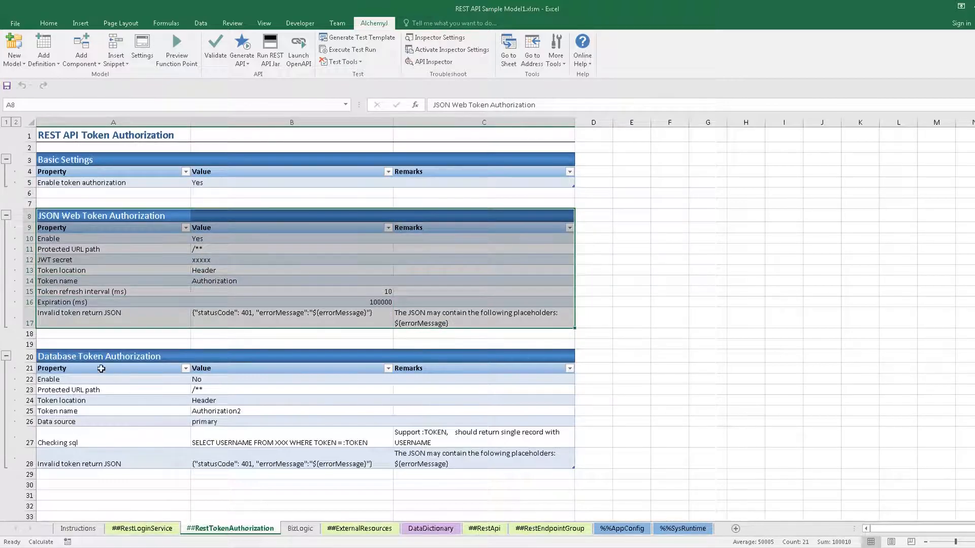
left_click_drag(88, 355, 462, 461)
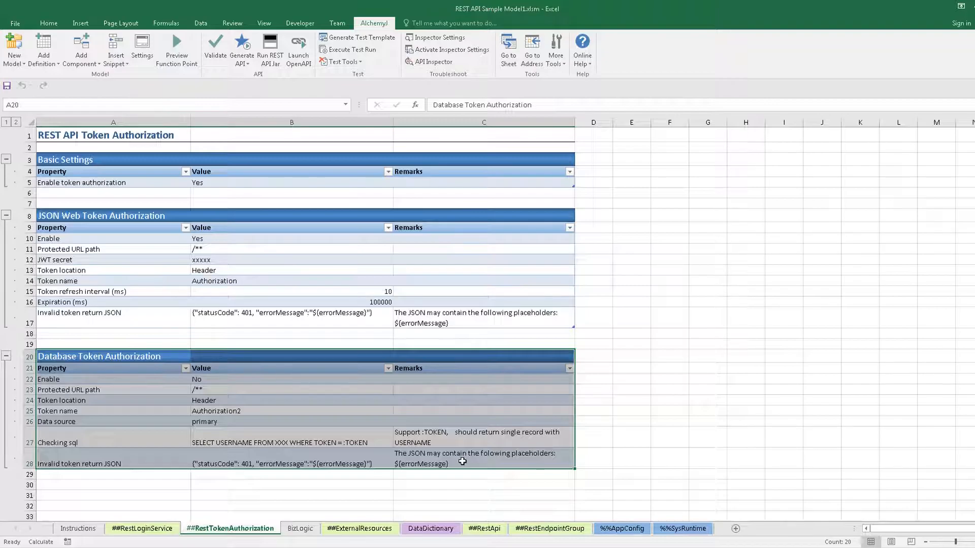
left_click(588, 458)
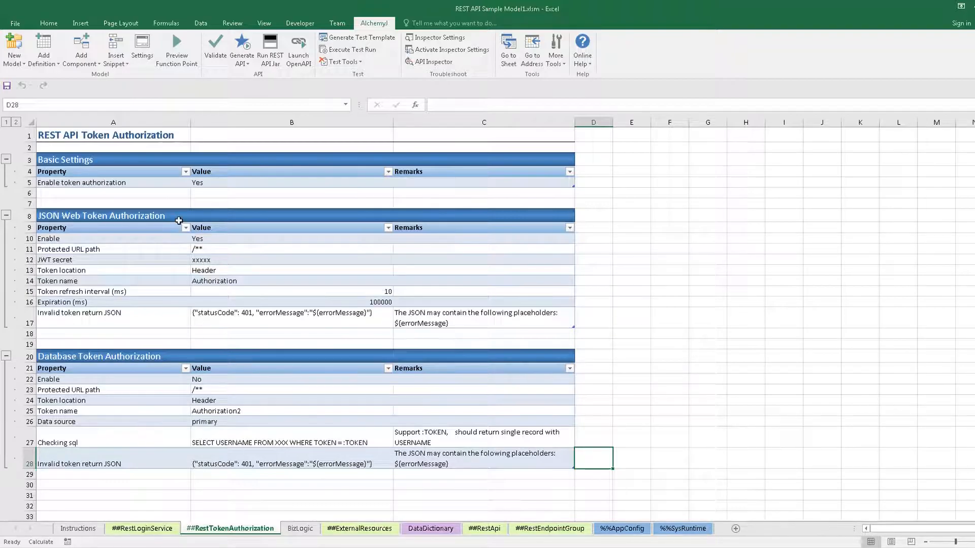
left_click_drag(172, 239, 228, 239)
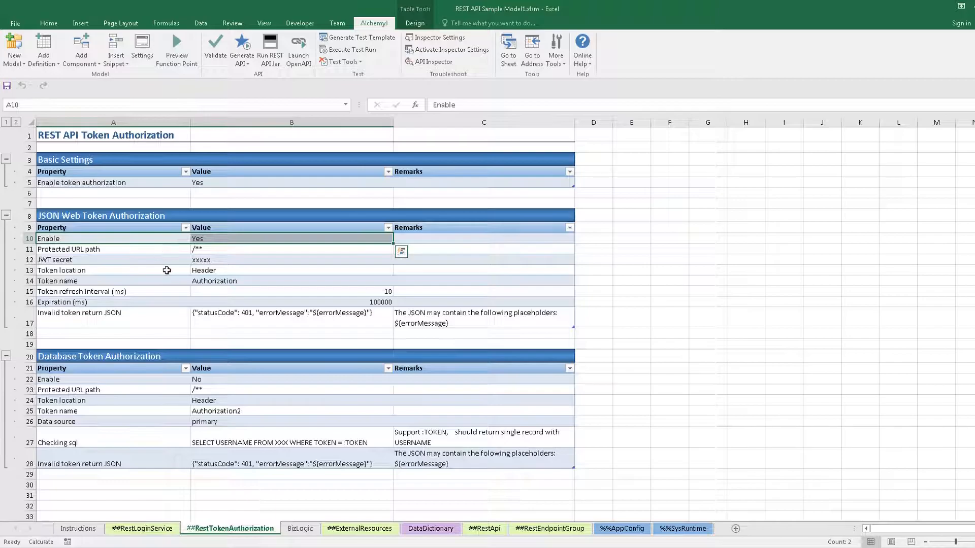
- Inspect the JWT secret, protected URL path /** and token refresh interval of 10 without changes
left_click(198, 260)
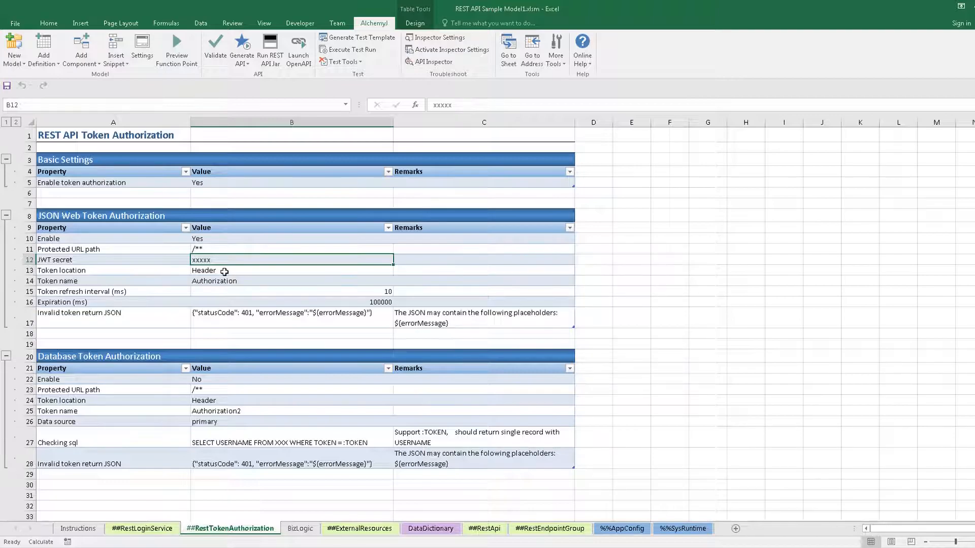
left_click(183, 248)
left_click(203, 248, "shift")
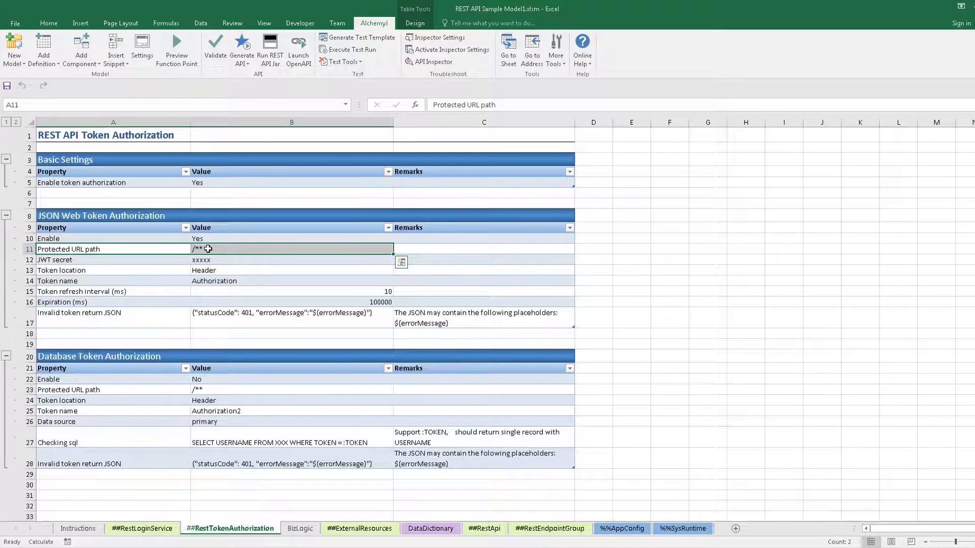
left_click(208, 249)
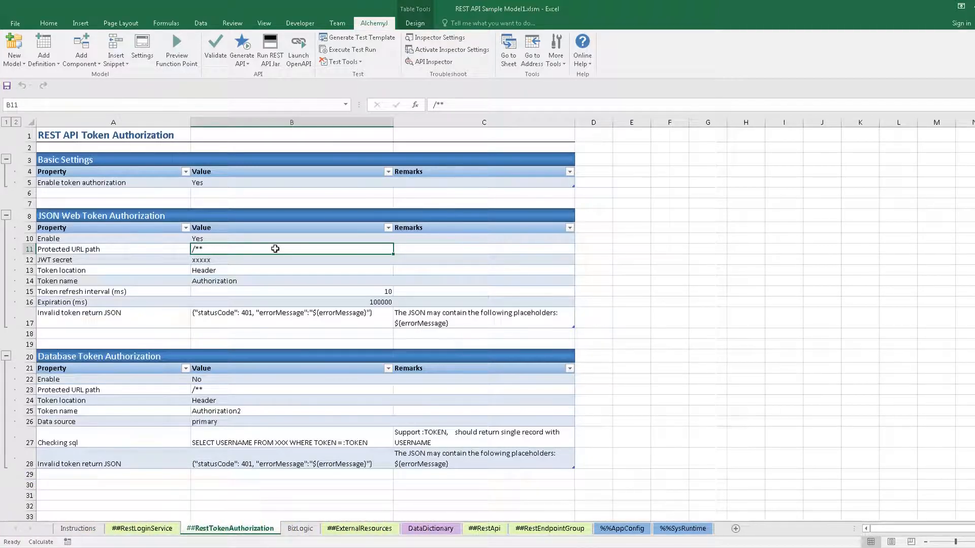
left_click(200, 292)
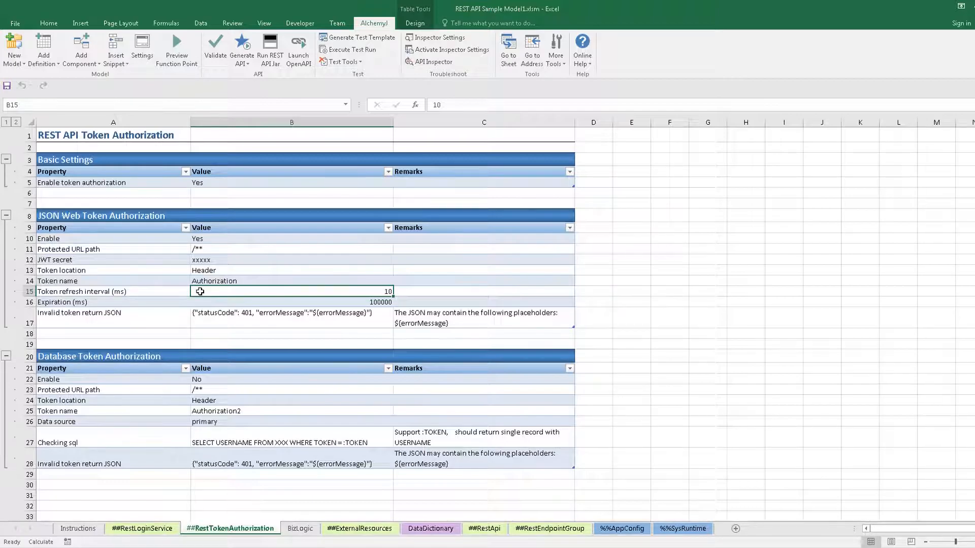
left_click_drag(184, 291, 214, 292)
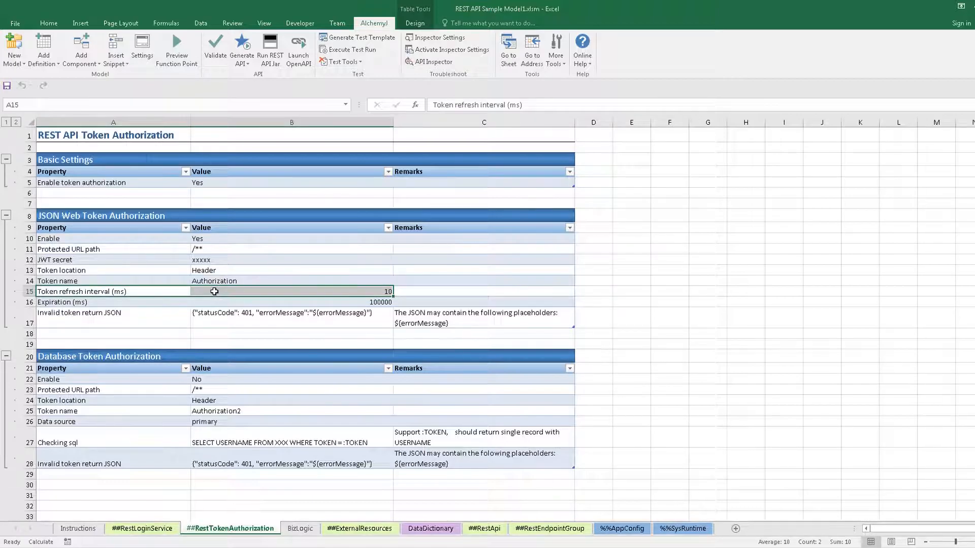
left_click(214, 292)
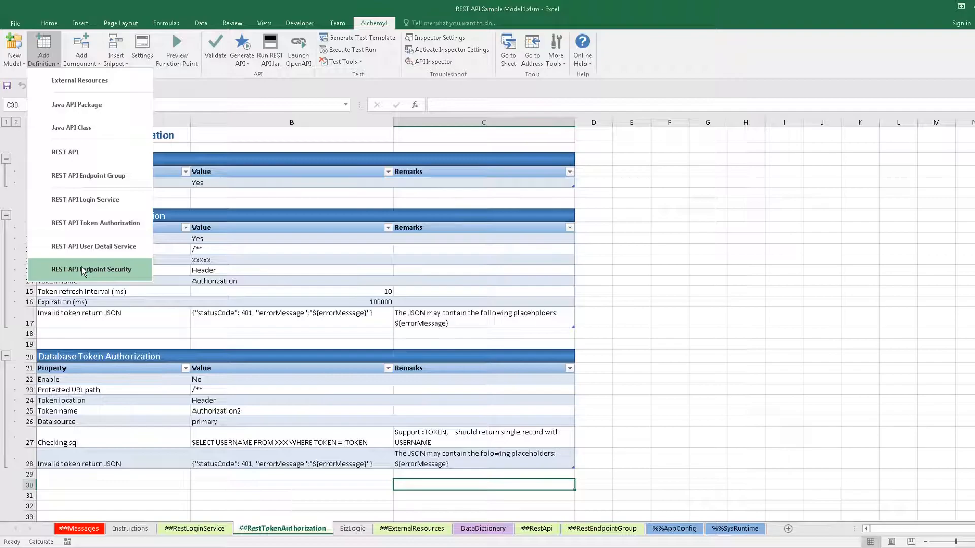
- Add a REST API Endpoint Security sheet and review its default GET /** rule and external configuration settings
left_click(81, 268)
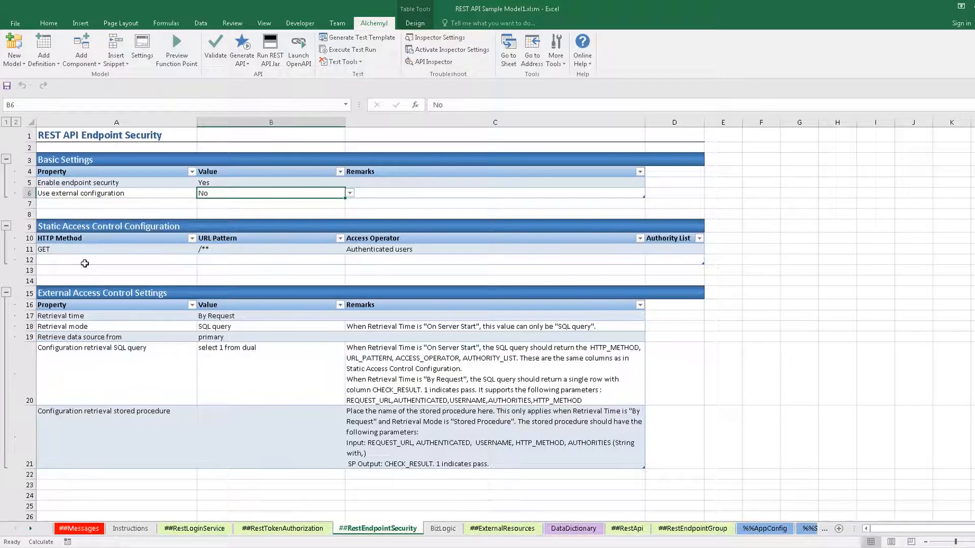
left_click_drag(92, 226, 672, 255)
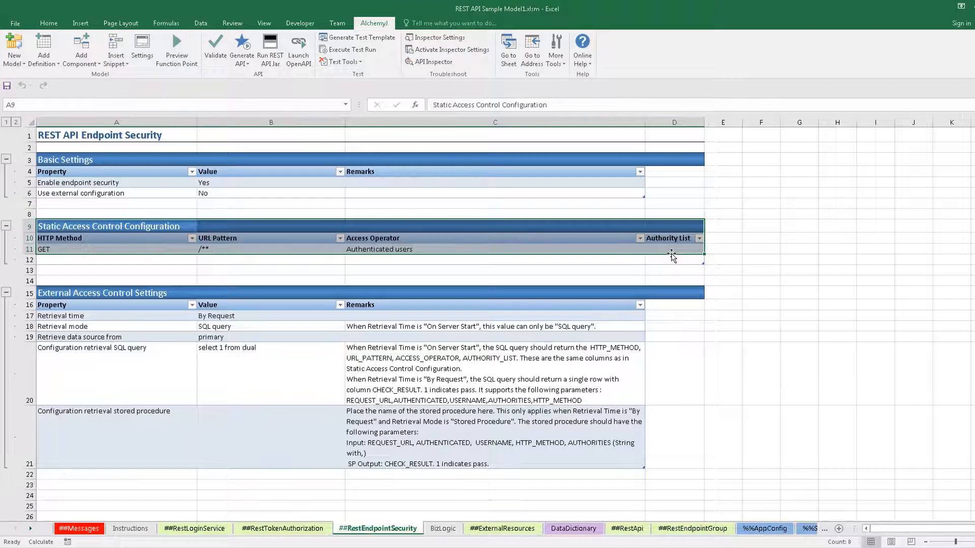
left_click(269, 249)
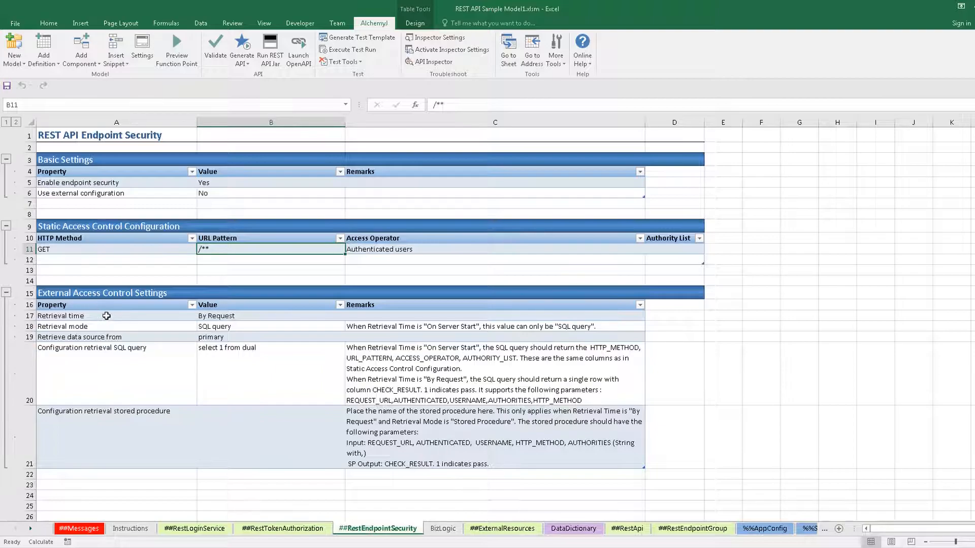
left_click_drag(107, 307, 386, 444)
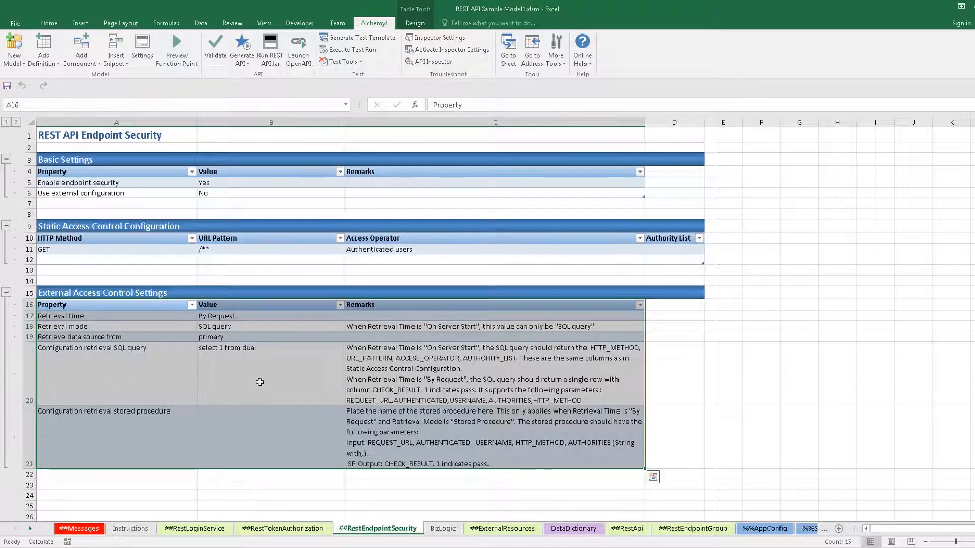
left_click(389, 370)
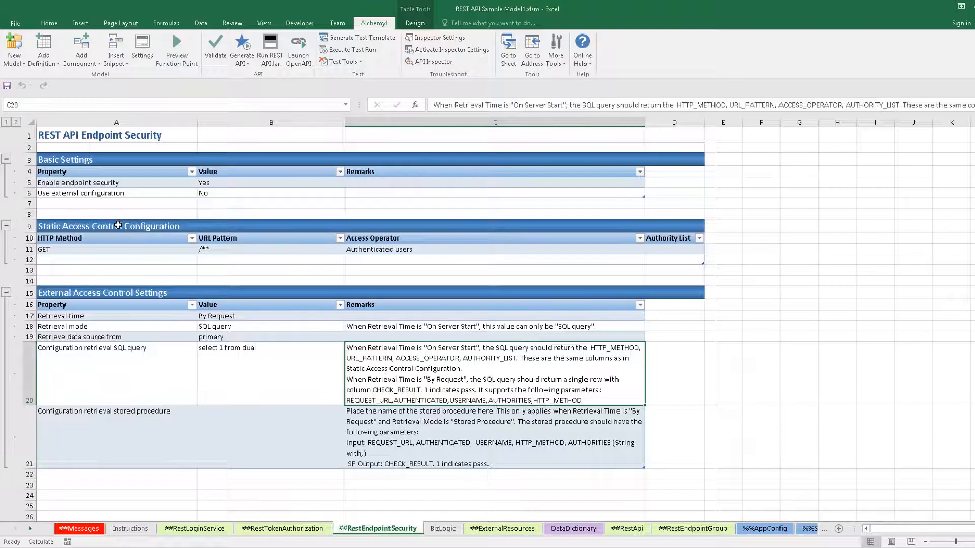
left_click(118, 225)
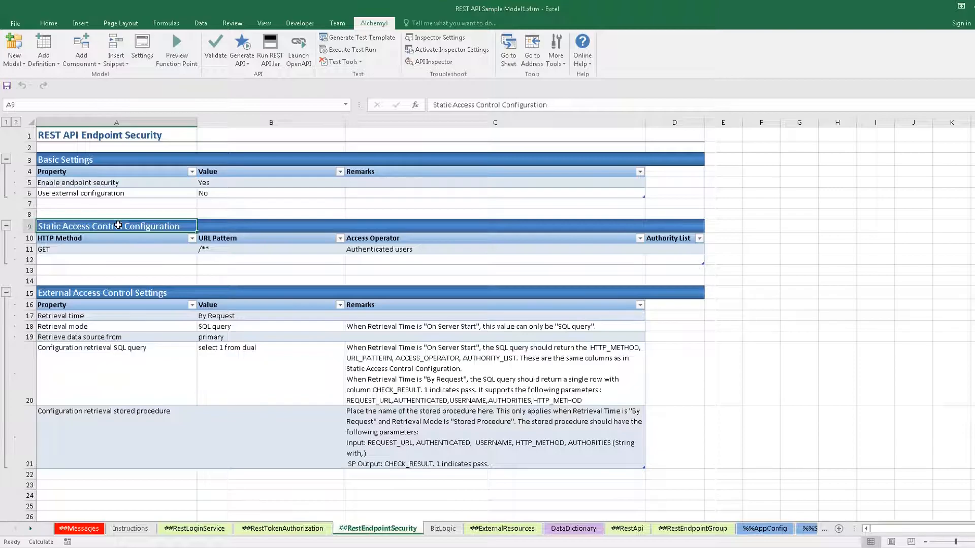
left_click(239, 191)
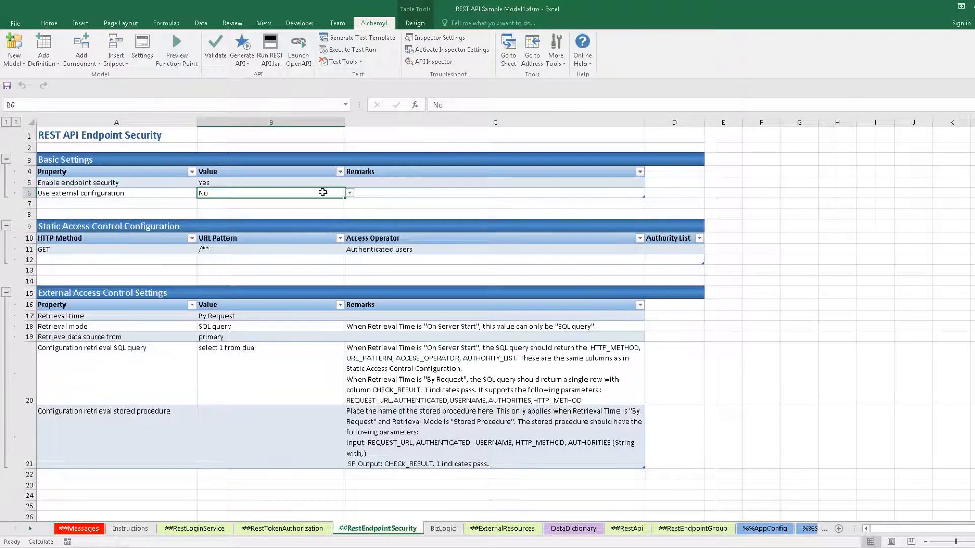
left_click_drag(155, 239, 671, 248)
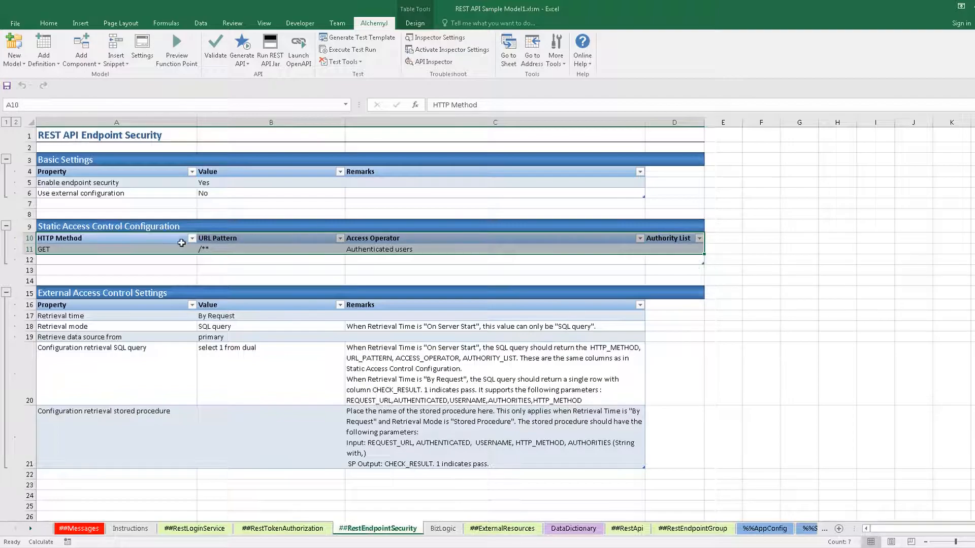
left_click(172, 248)
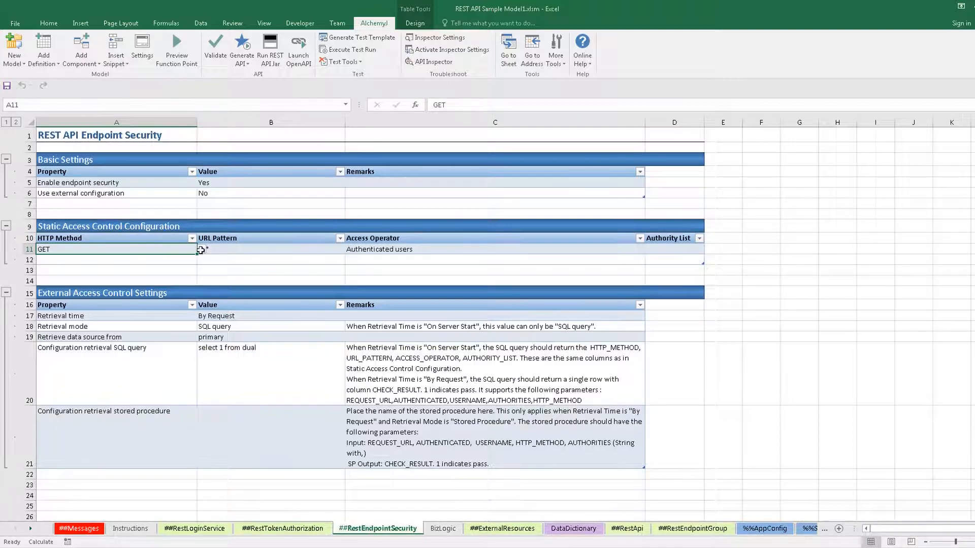
left_click(201, 249)
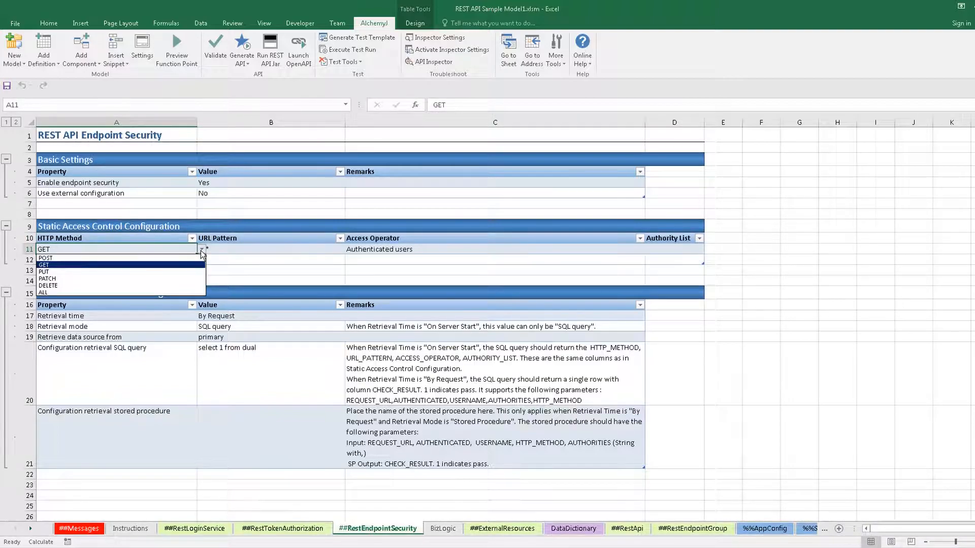
- Make the static rule allow GET on /endpointGroup/resource1 for Authenticated users only
left_click(178, 265)
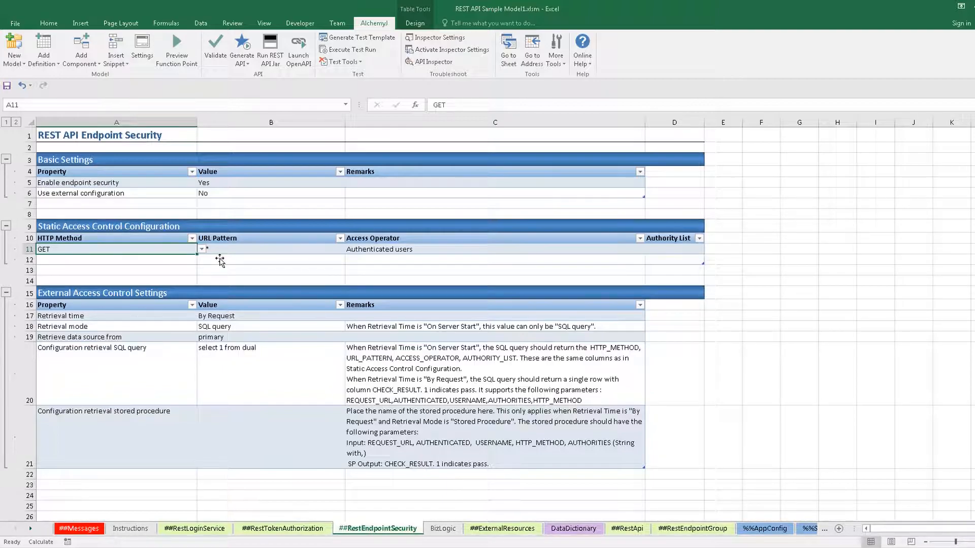
left_click(240, 252)
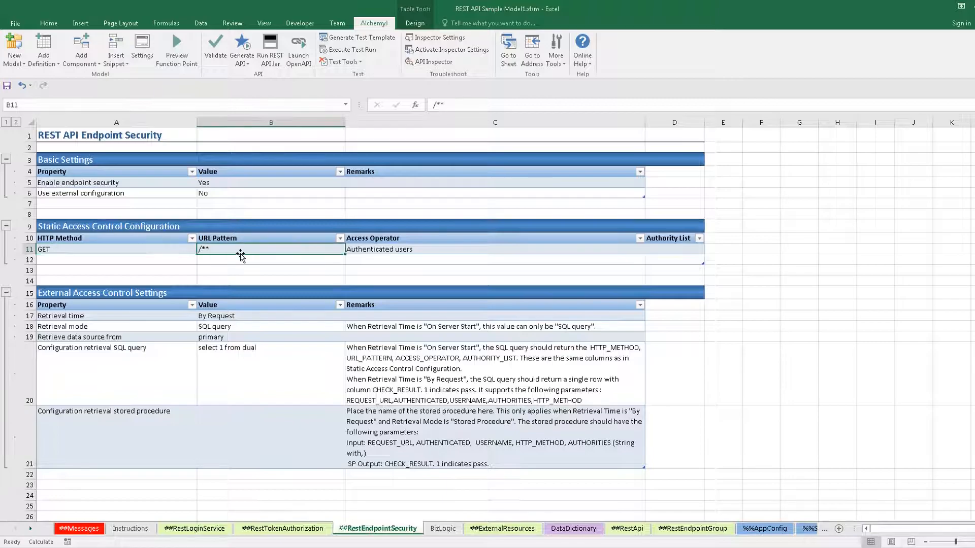
double_click(220, 251)
left_click_drag(219, 249, 184, 247)
type("/")
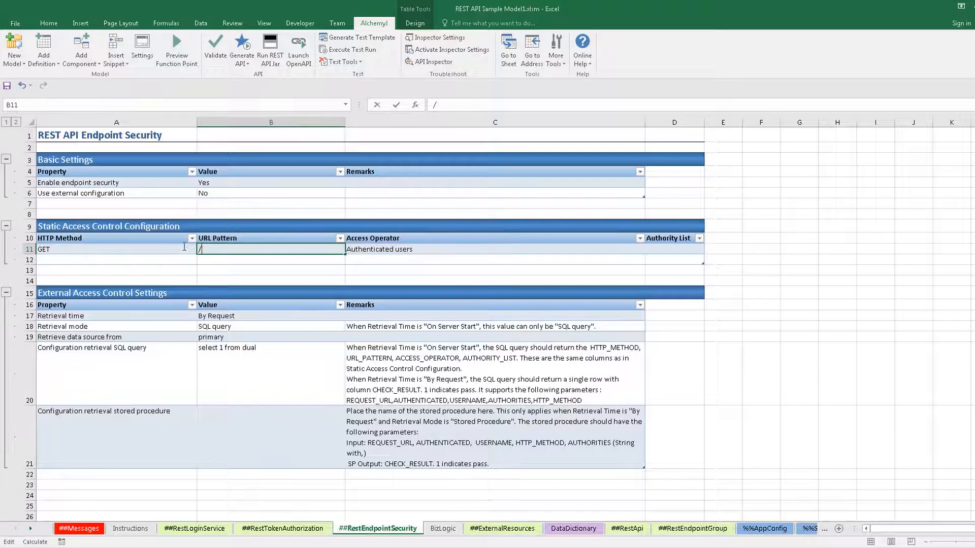
type("endpointGroup/")
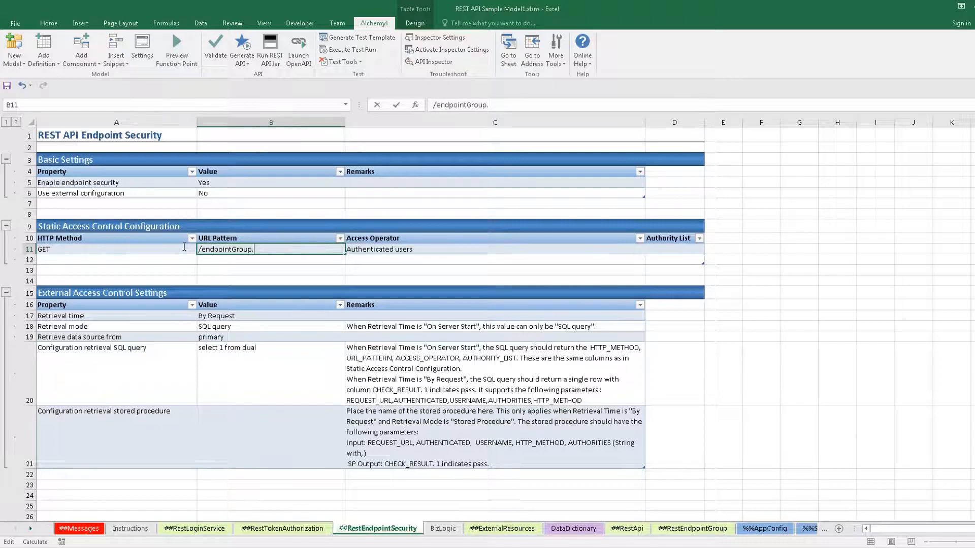
type("resource1")
key("Return")
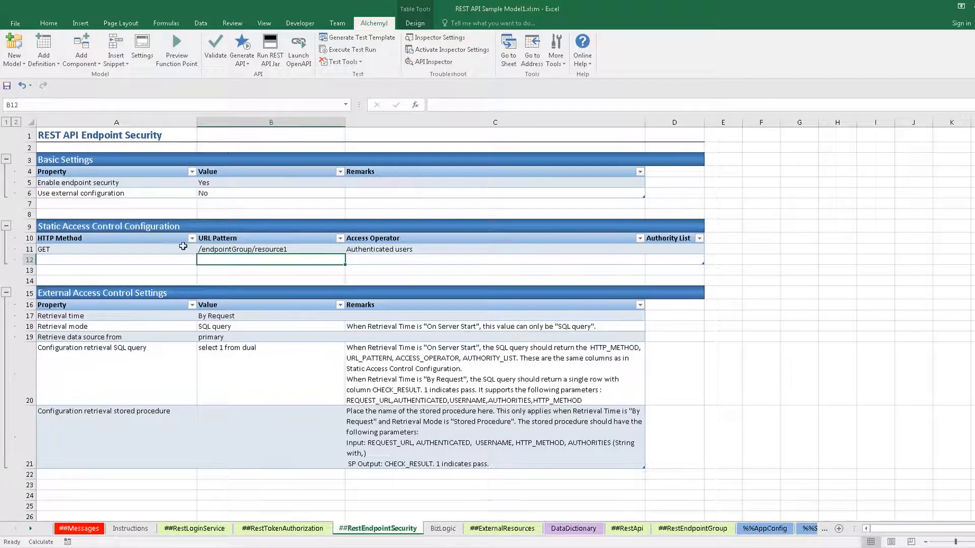
left_click(500, 249)
left_click(650, 249)
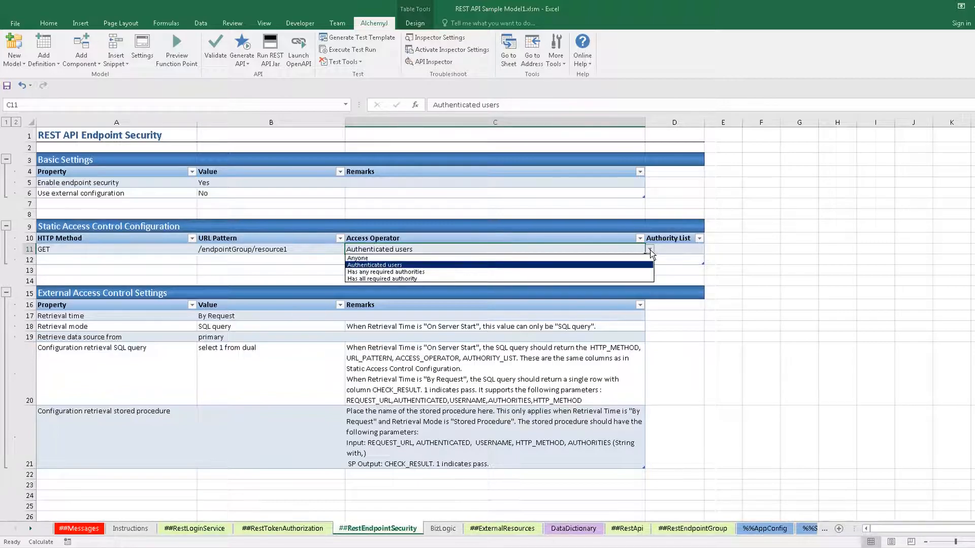
left_click(632, 264)
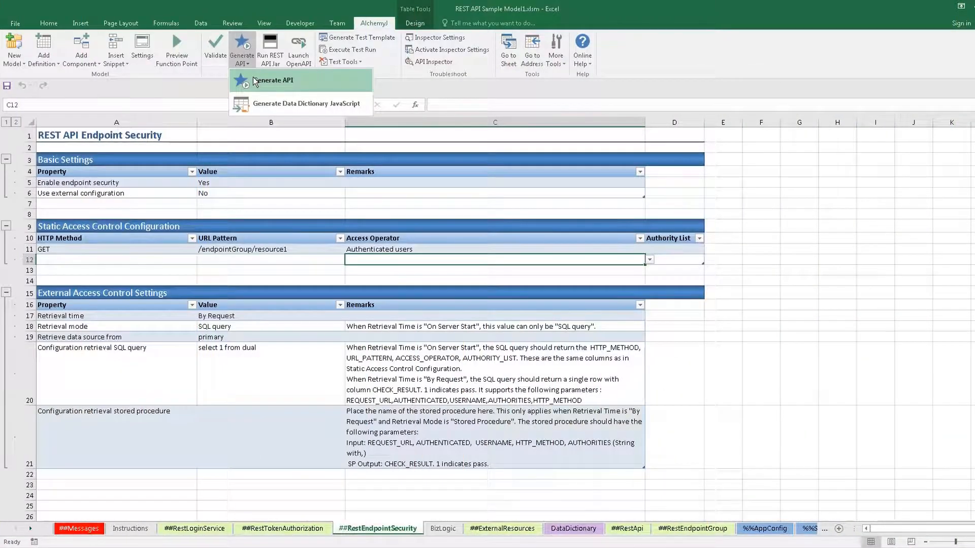
- Generate the API, then paste the resource1 GET request URL into Postman
left_click(255, 82)
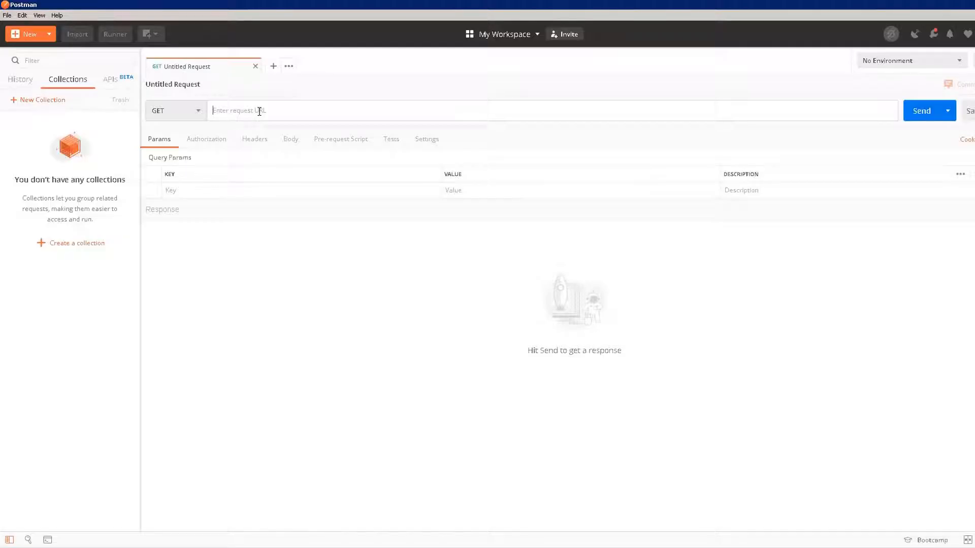
left_click(258, 111)
type("http://localhost:8080/endpointGroup/resource1?input_parameter_1=Test JWT Authorization")
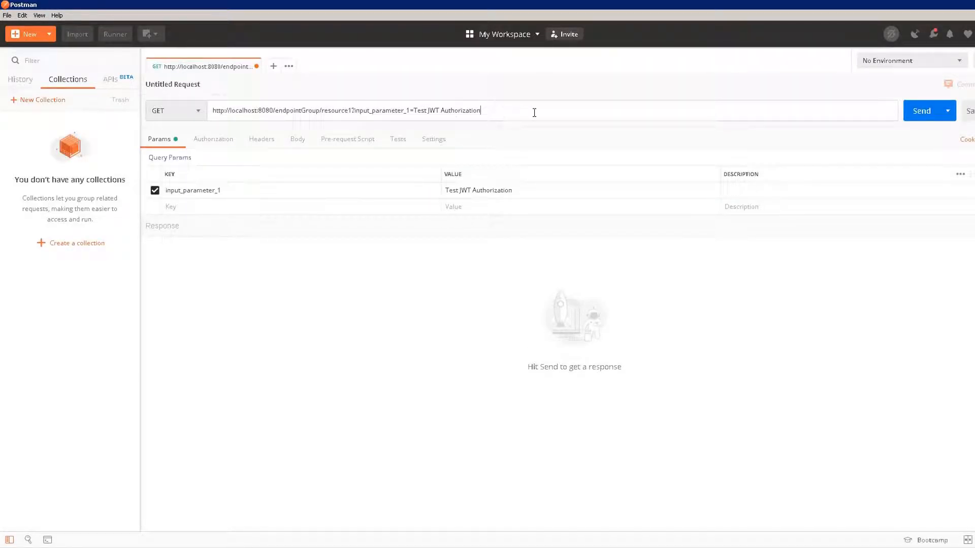
- Send the resource1 GET request without credentials, get 401 Unauthorized, and start a blank request
left_click(927, 116)
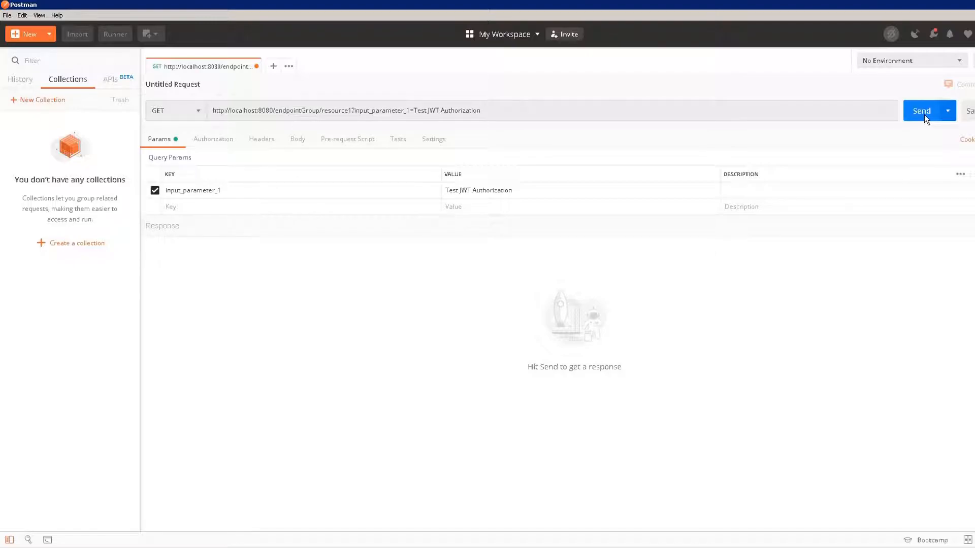
left_click(924, 114)
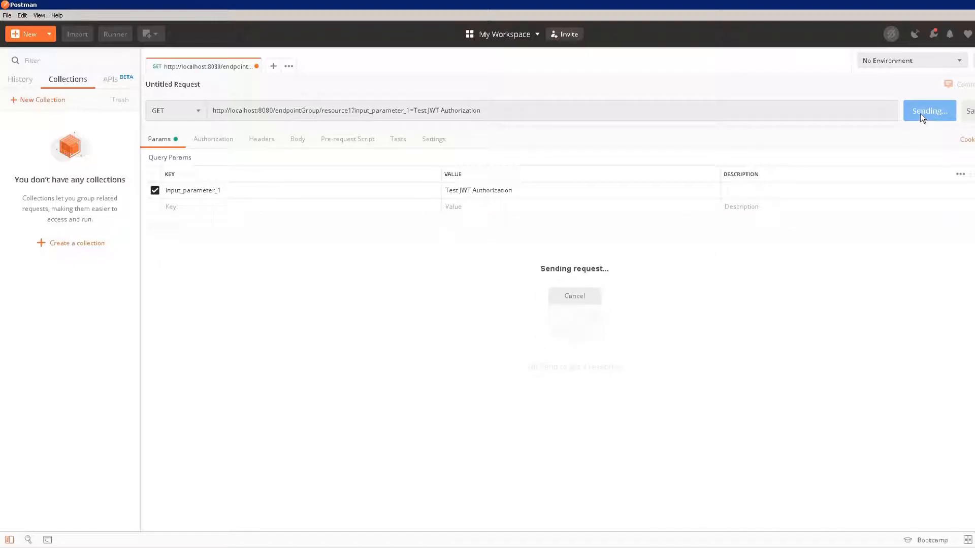
left_click_drag(444, 311, 214, 310)
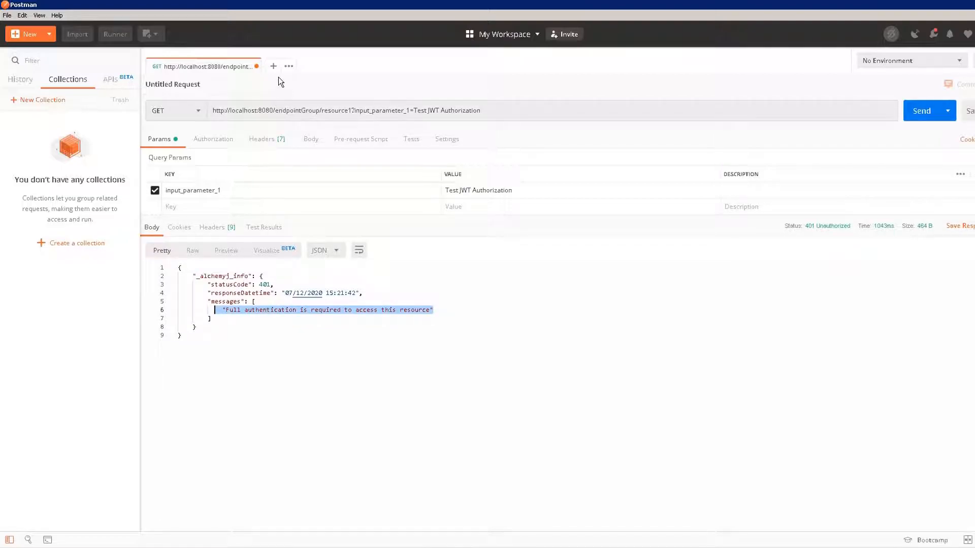
left_click_drag(276, 109, 184, 111)
key("ctrl+c")
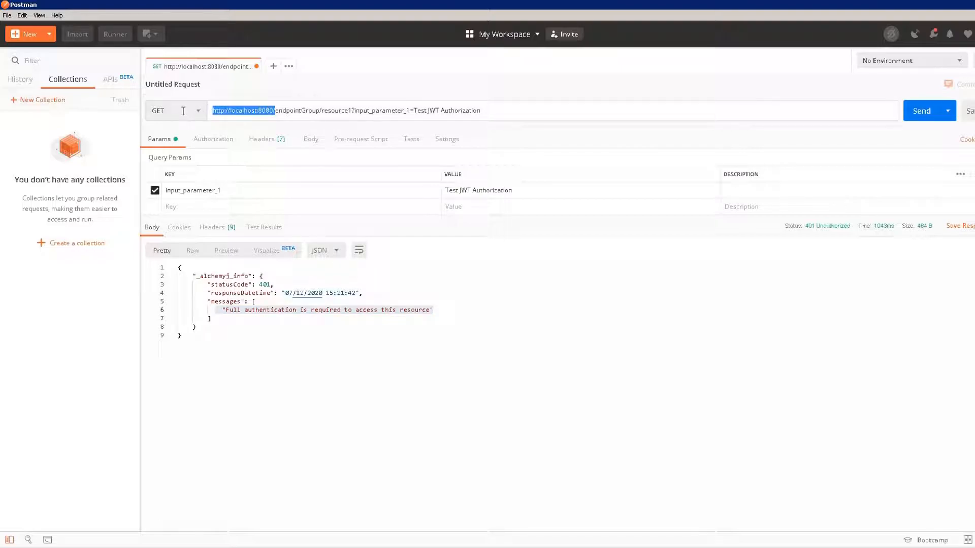
left_click(273, 67)
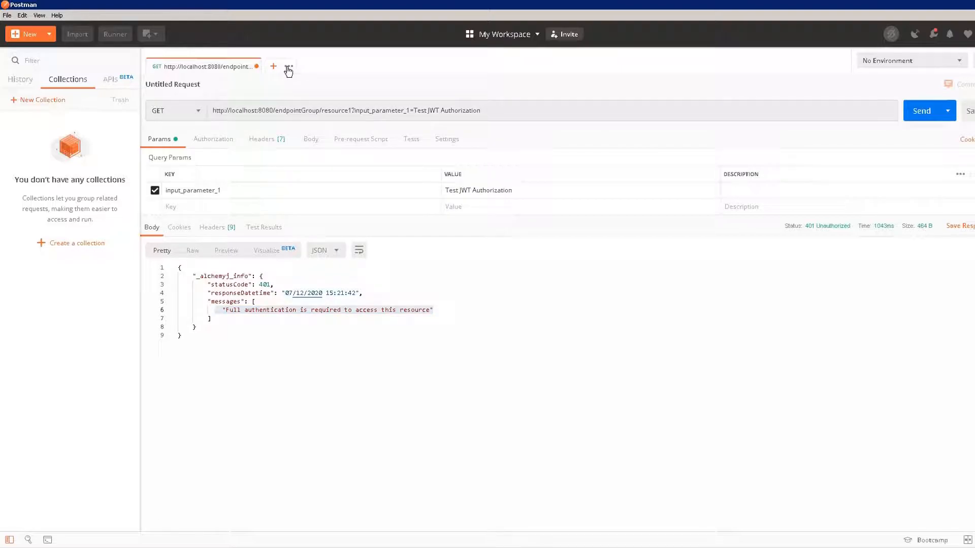
- Create a POST request to localhost:8080/login
left_click(250, 111)
key("ctrl+v")
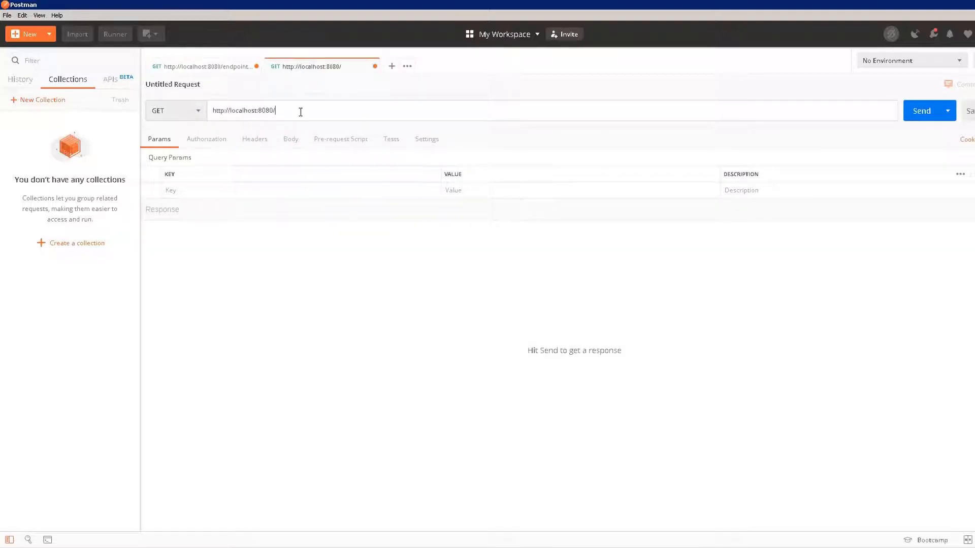
type("login")
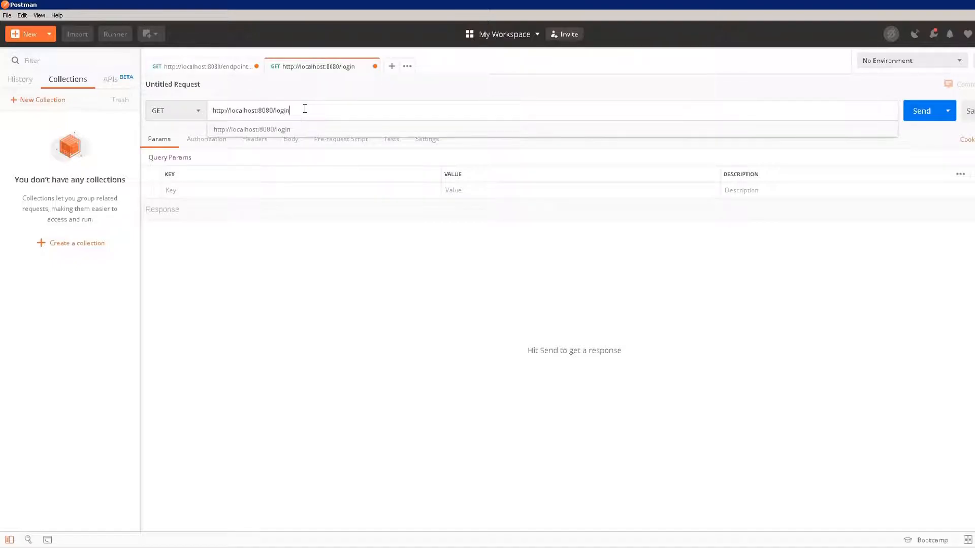
left_click(197, 111)
left_click(183, 148)
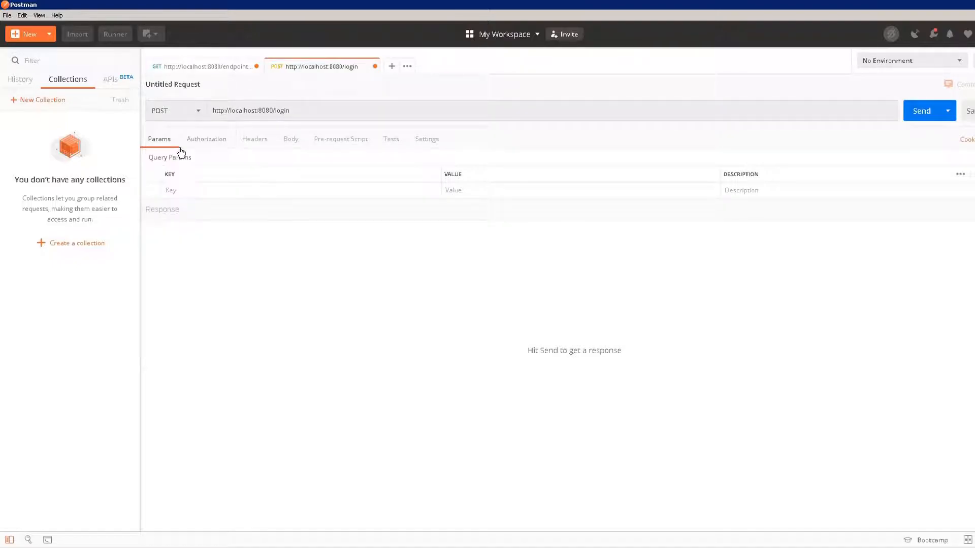
- Add username and password headers holding the user's login credentials
left_click(256, 143)
left_click(215, 190)
type("username")
left_click(468, 192)
type("ajuser07")
left_click(283, 207)
type("password")
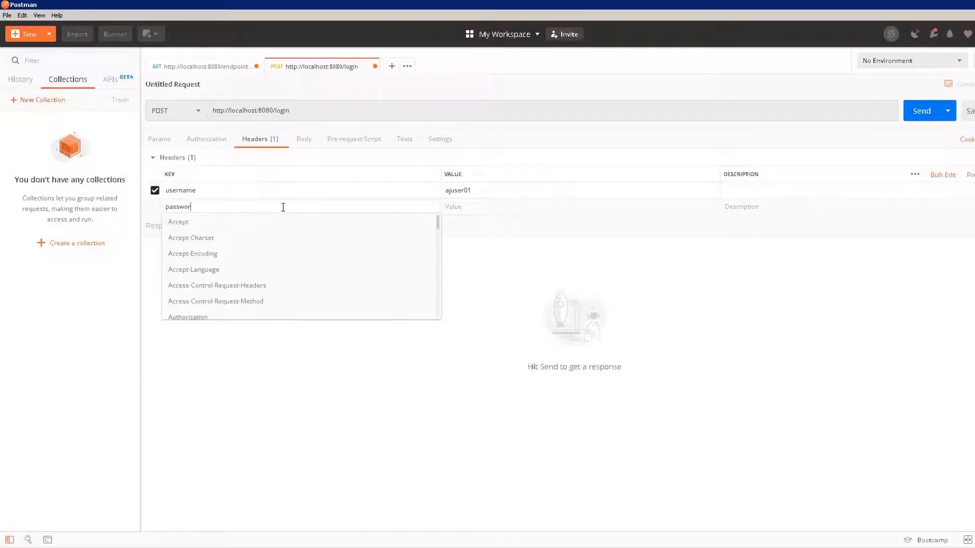
left_click(471, 208)
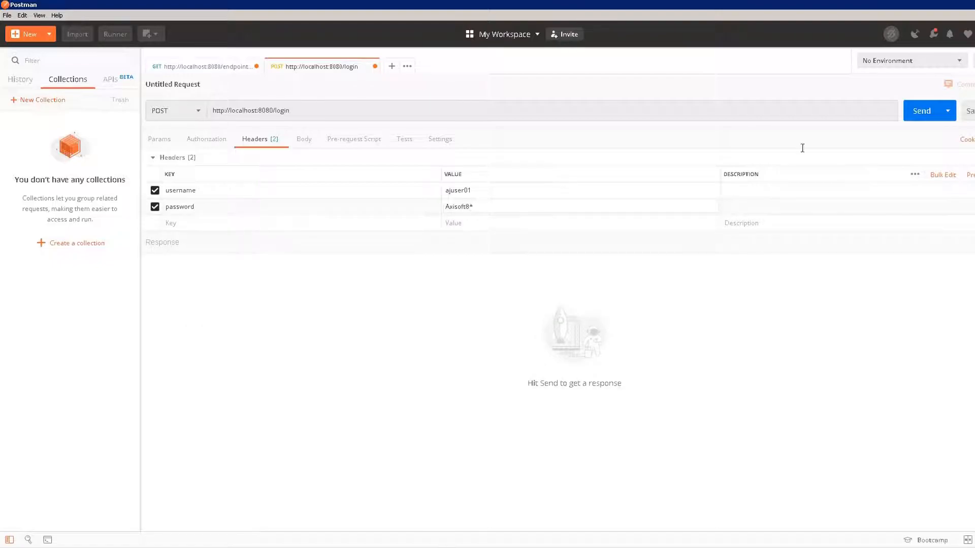
- Send the login request and confirm the 200 OK authentication message
left_click(919, 114)
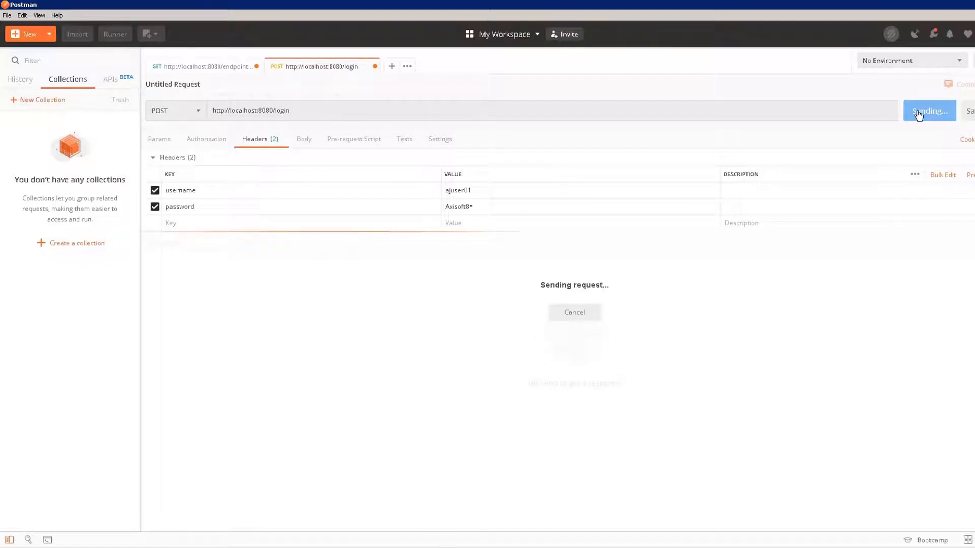
left_click_drag(395, 404, 207, 403)
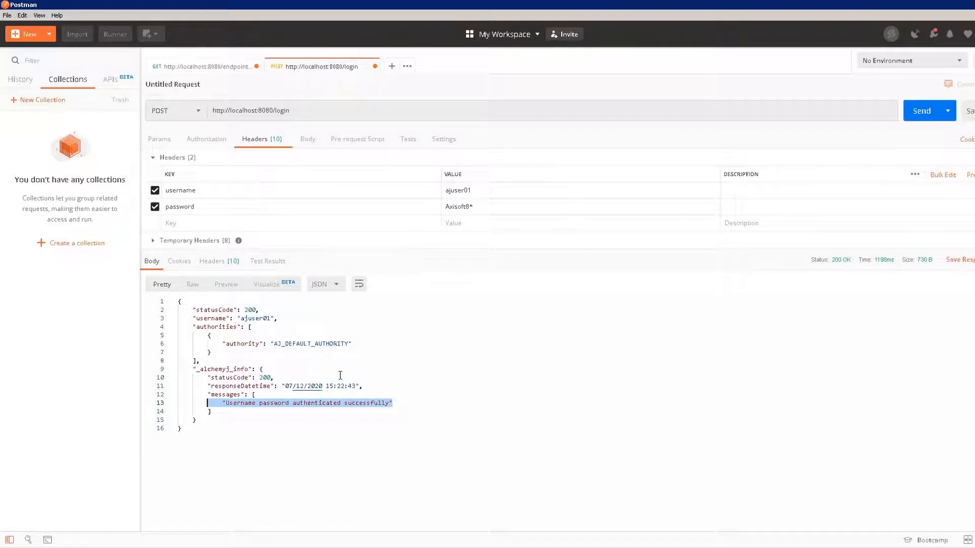
left_click(340, 375)
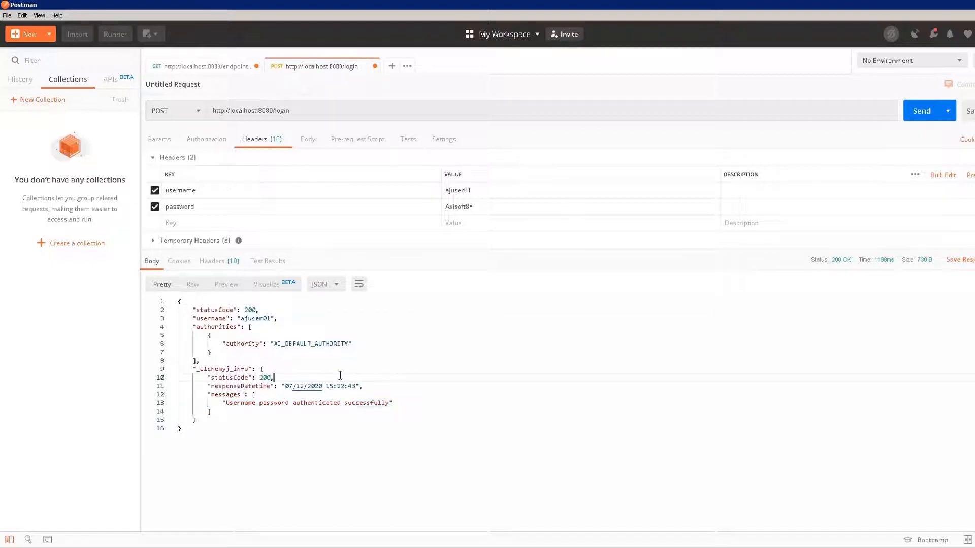
- Copy the JWT Authorization value from the response headers, then return to the GET request
left_click(214, 263)
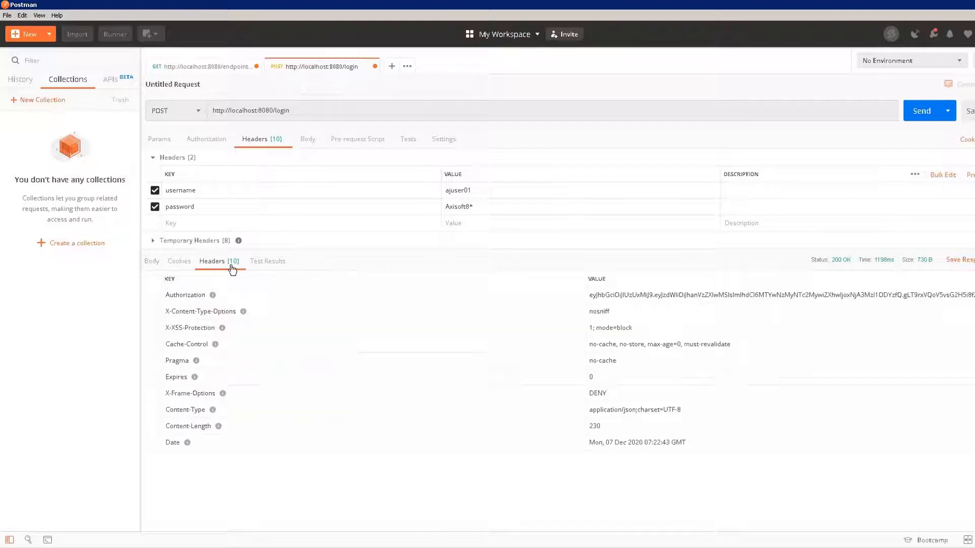
left_click(590, 296)
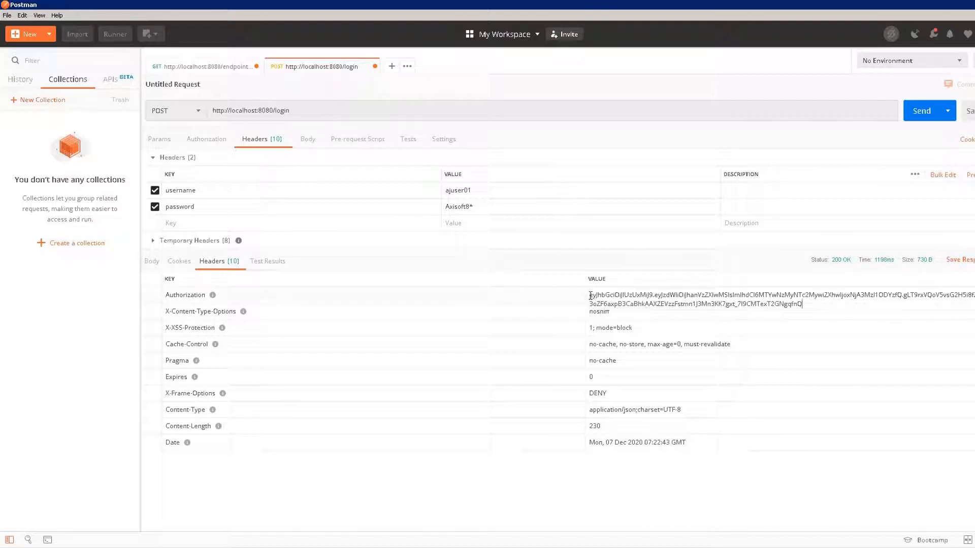
double_click(590, 295)
triple_click(727, 304)
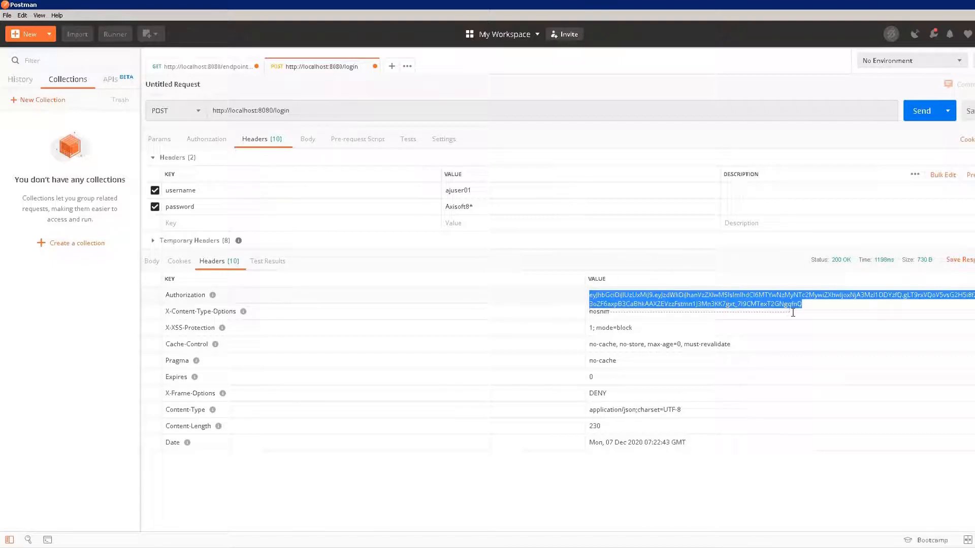
right_click(591, 298)
left_click(658, 345)
left_click(202, 69)
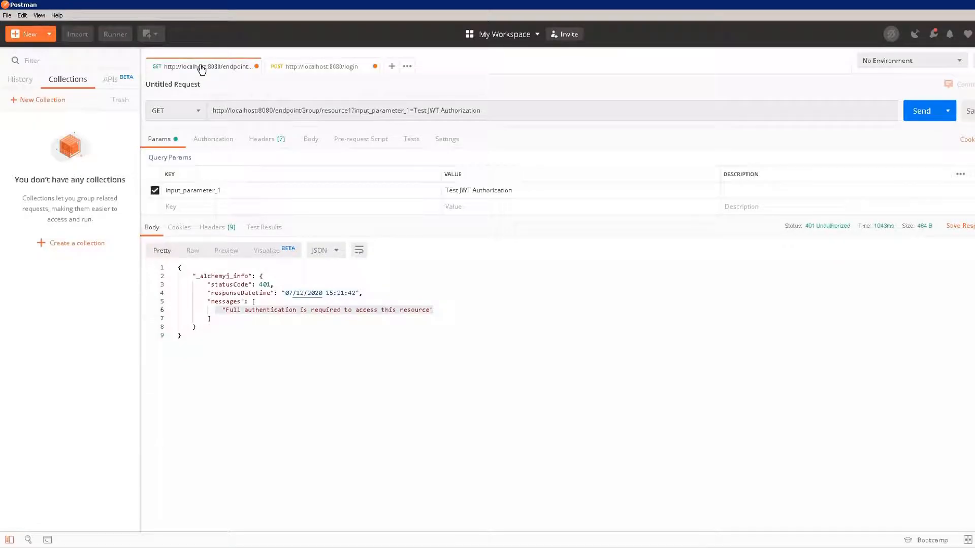
- Add an Authorization header to the GET request with the copied JWT as its value
left_click(268, 143)
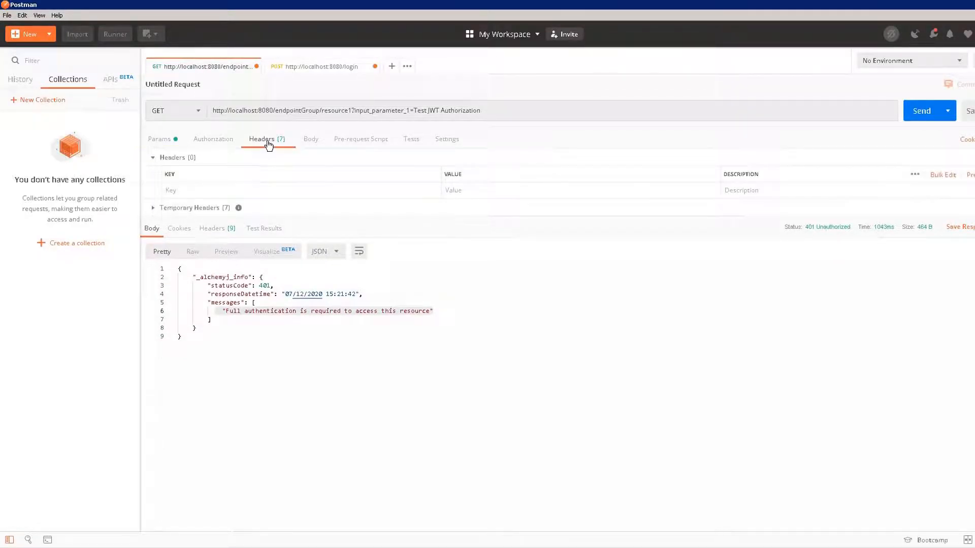
left_click(221, 189)
type("A")
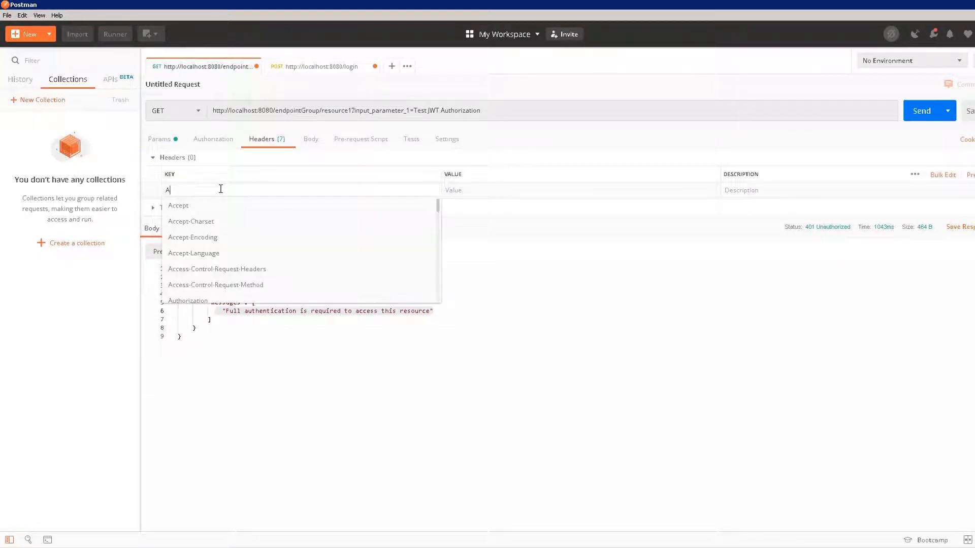
type("uthorization")
left_click(471, 192)
key("ctrl+v")
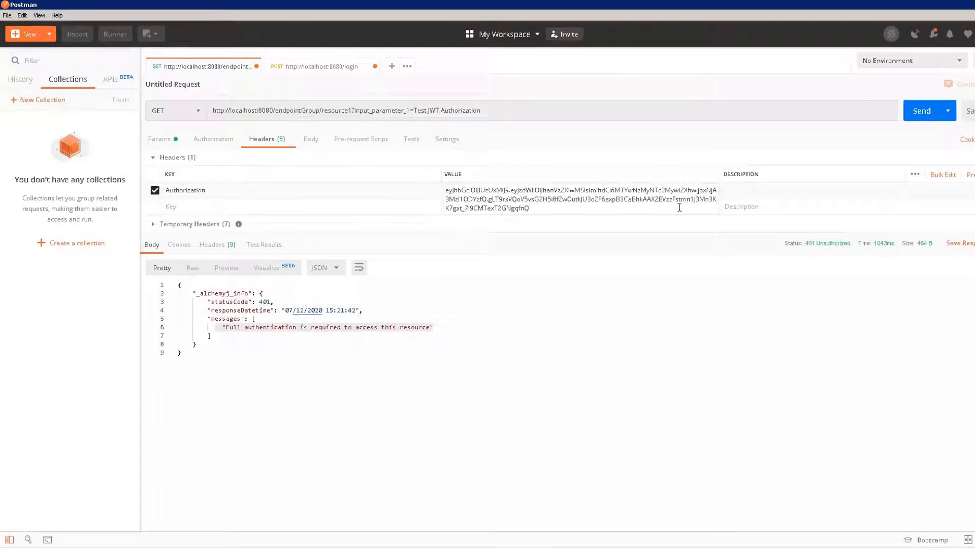
left_click(670, 232)
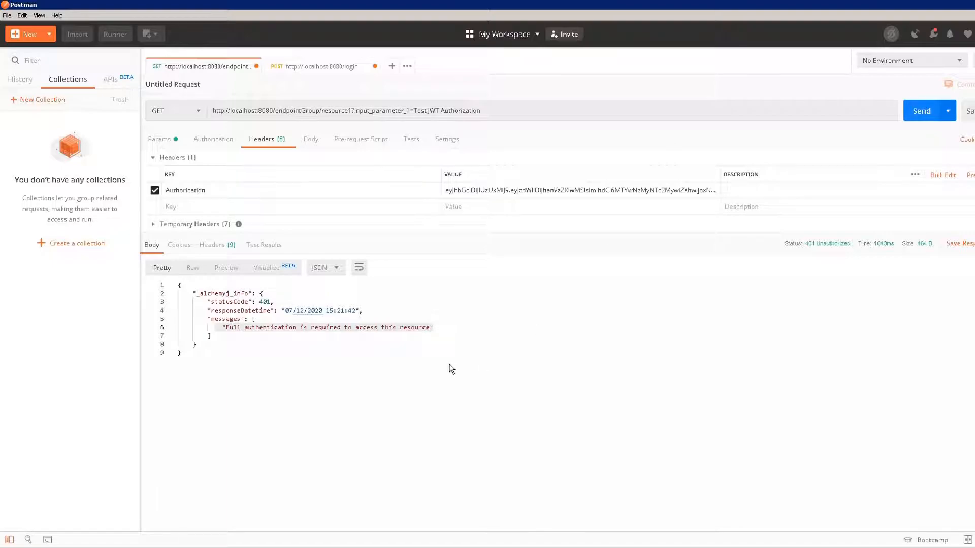
- Resend the GET request and check it returns 'Test JWT Authorization'
key("ctrl+Return")
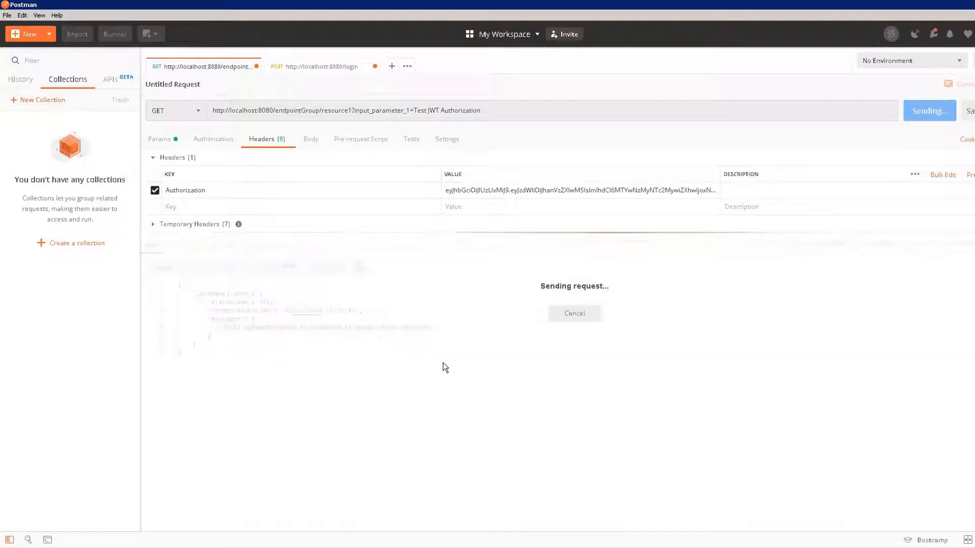
left_click_drag(361, 328, 280, 326)
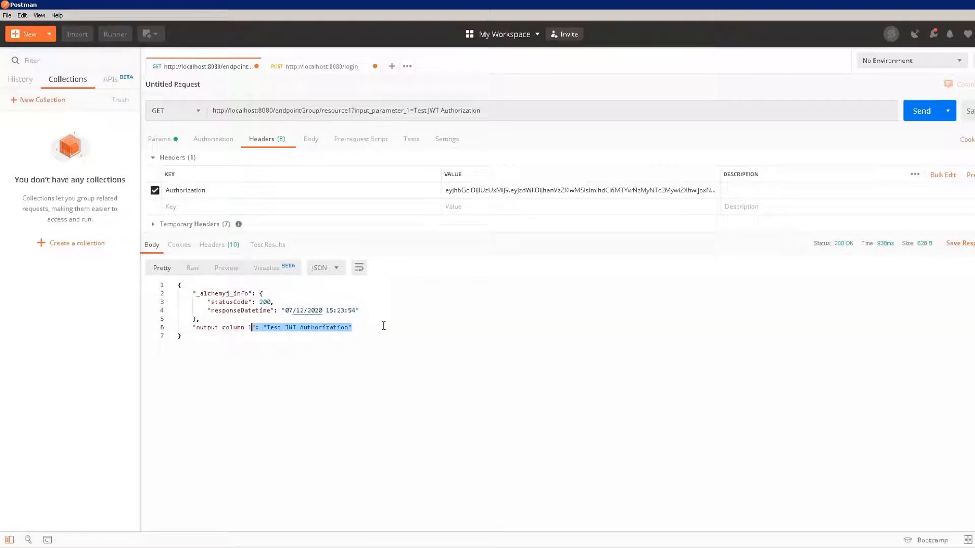
left_click(384, 325)
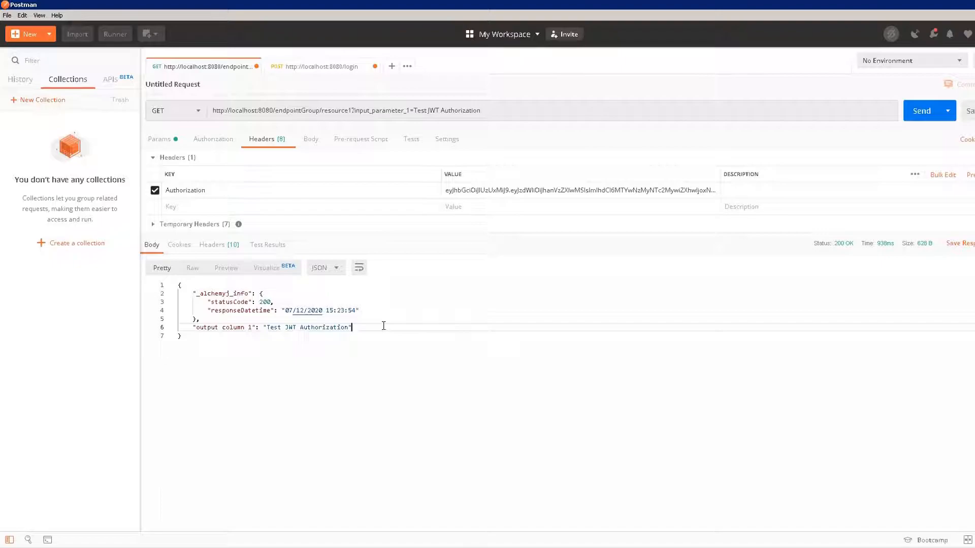